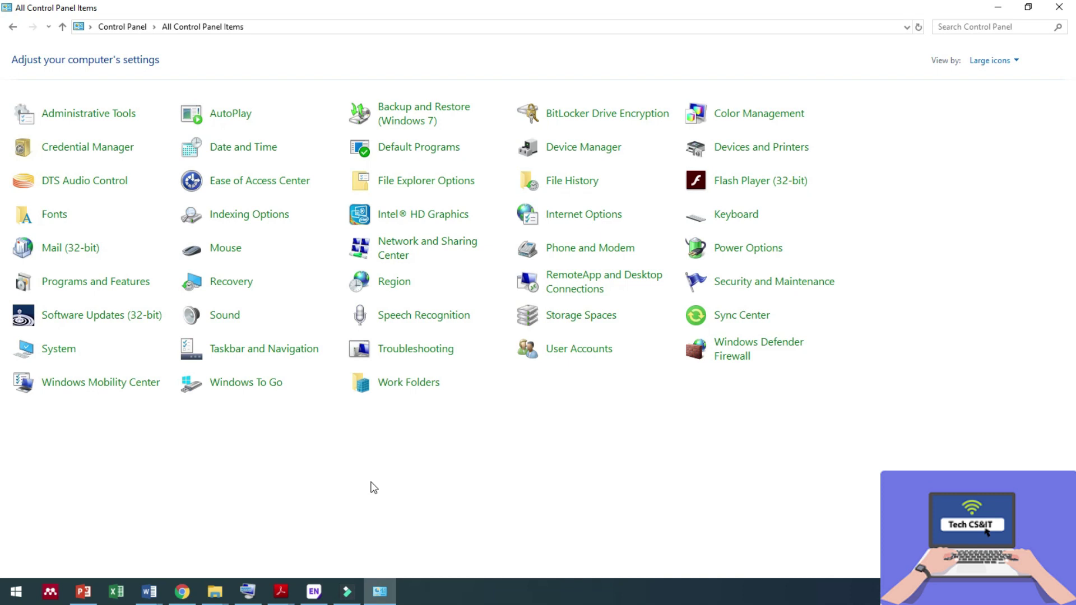
Show the Control Panel items as small icons, and return the view to large icons
click(1021, 66)
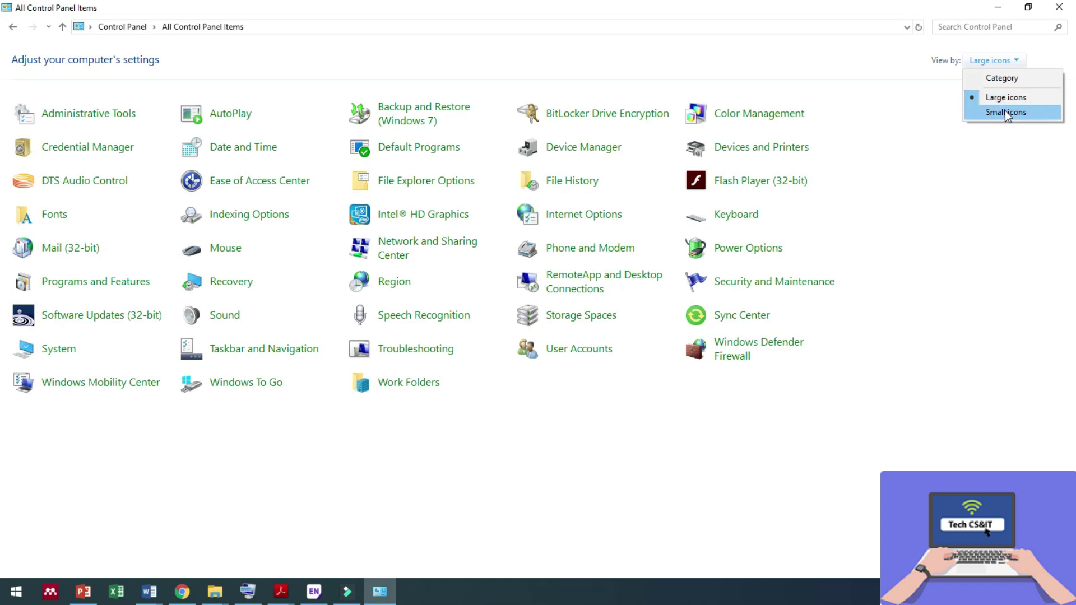
click(1005, 111)
click(1009, 64)
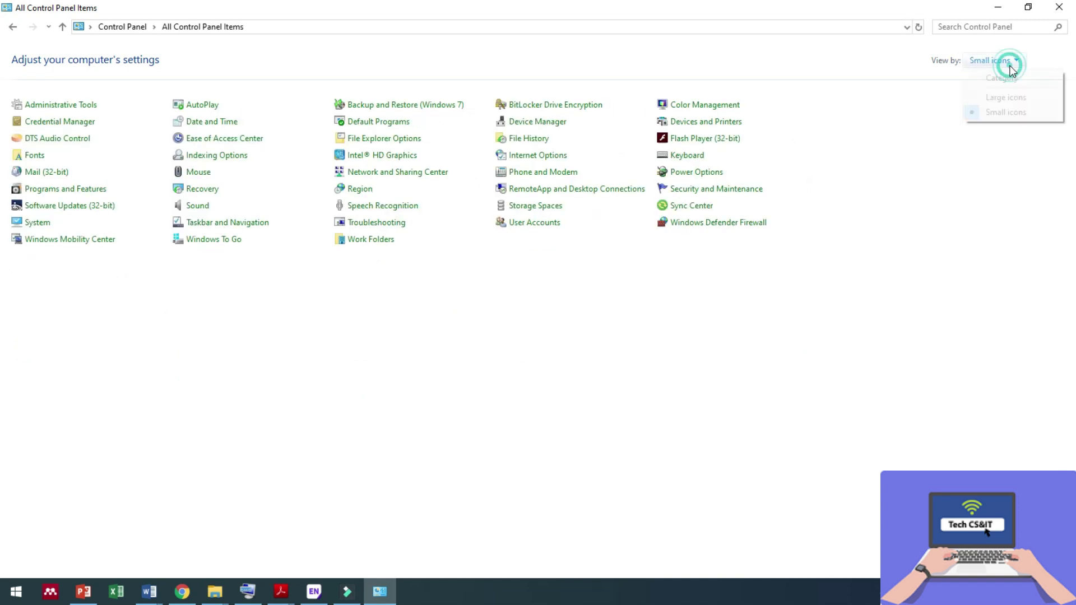
click(998, 98)
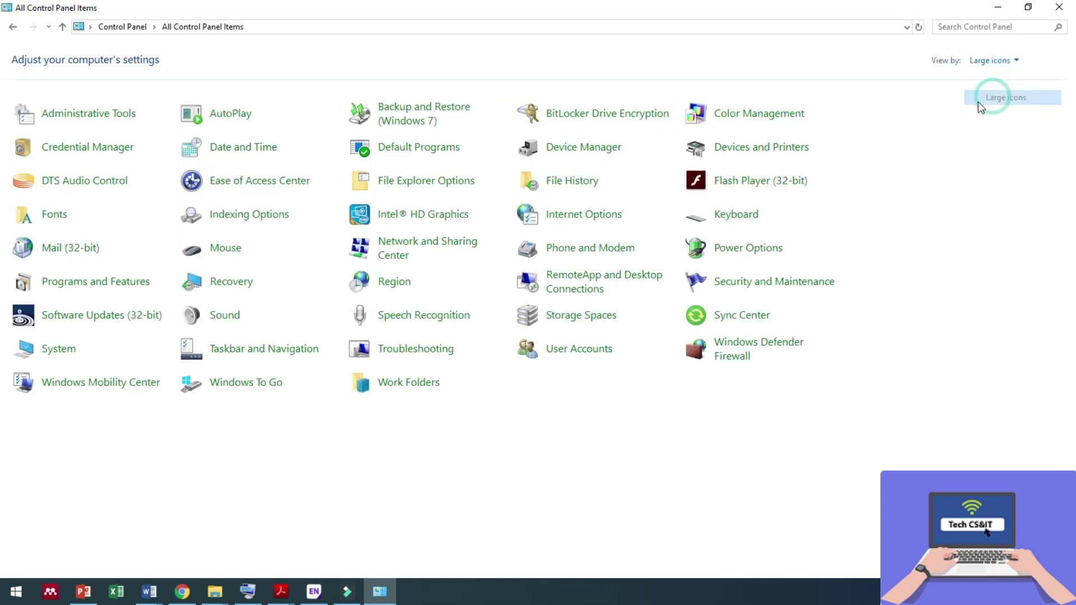
Display the Control Panel by category, and switch the view back to large icons
click(1017, 62)
click(1012, 77)
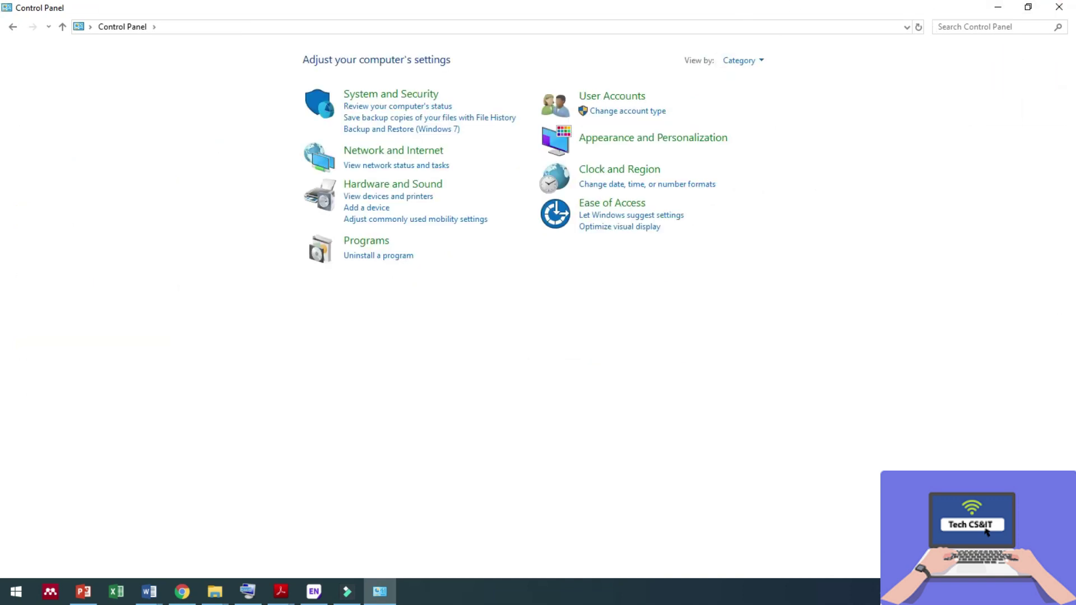
click(763, 63)
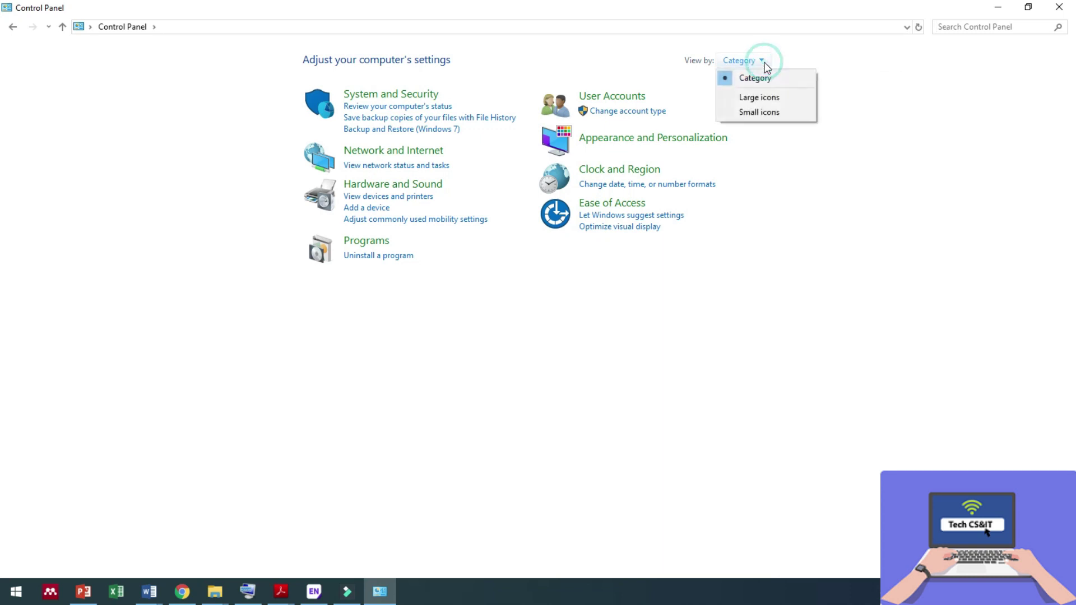
click(755, 99)
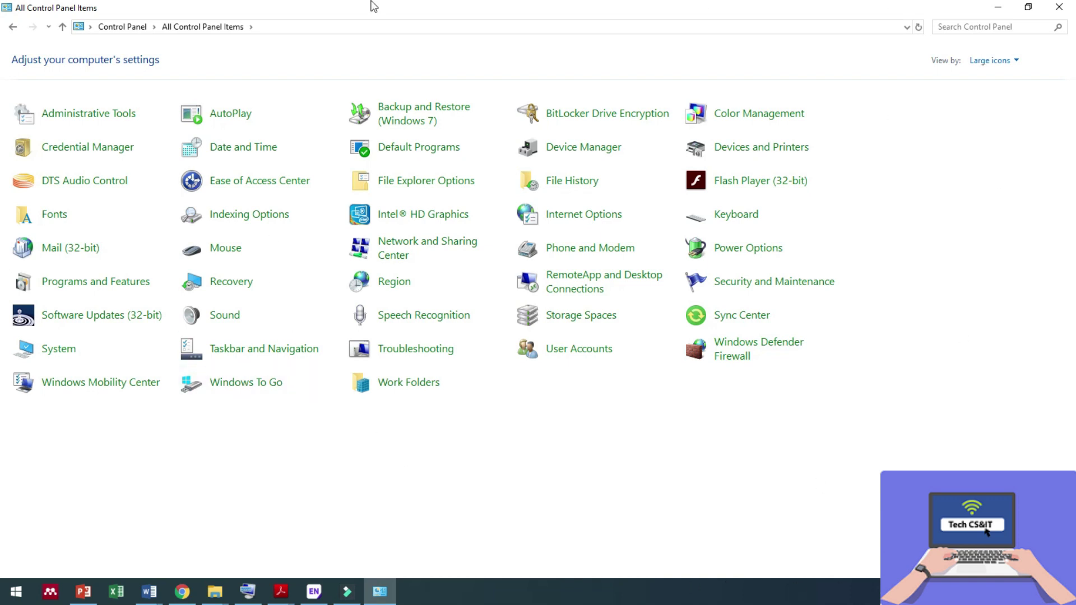
Open Administrative Tools in a maximized window, and view the Component Services console before closing it
click(105, 115)
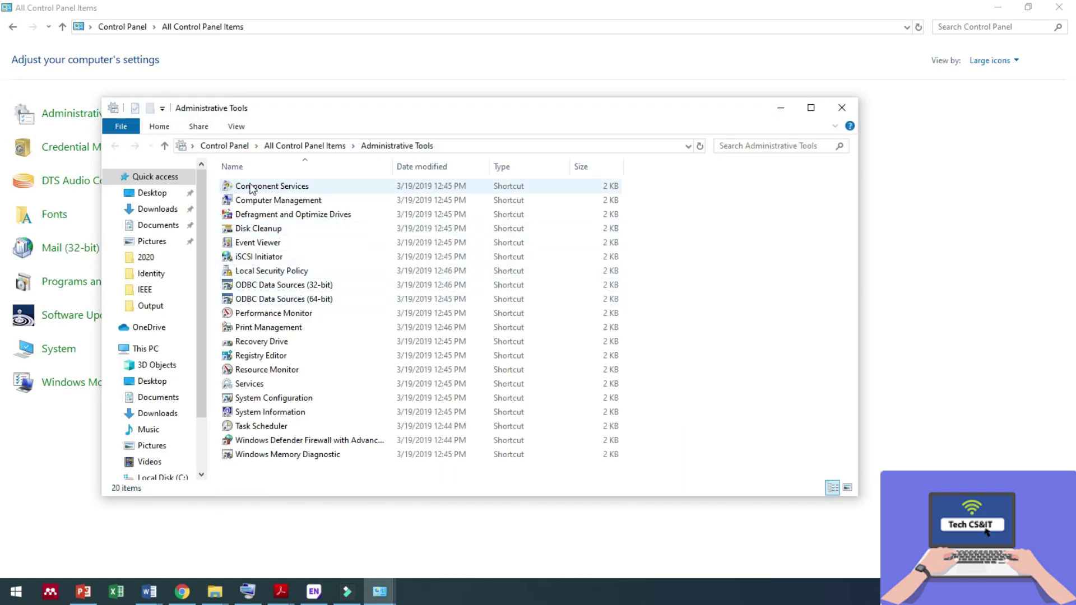
double_click(490, 108)
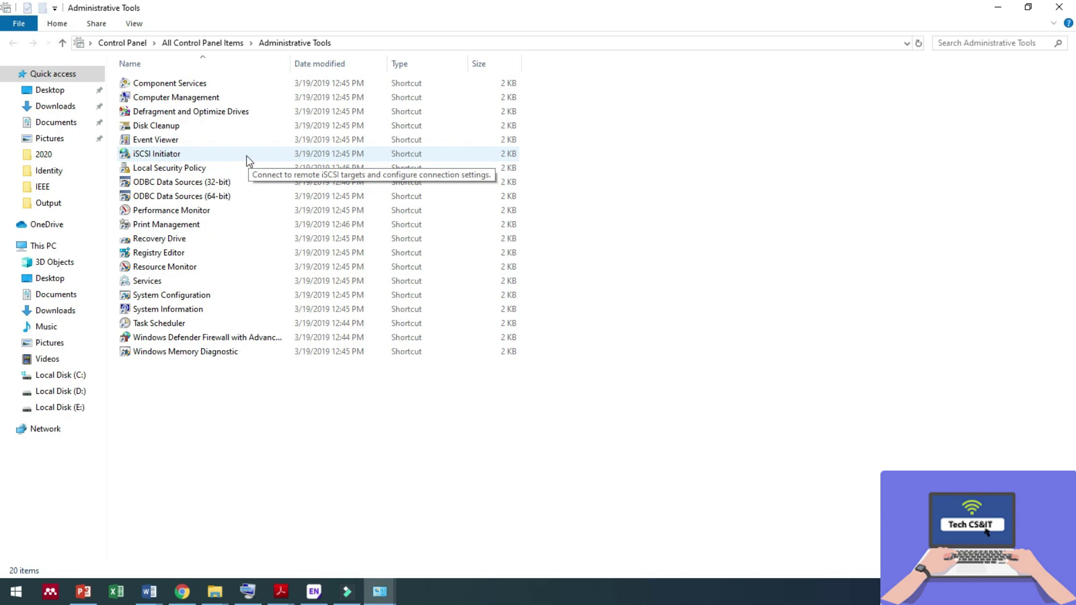
double_click(174, 85)
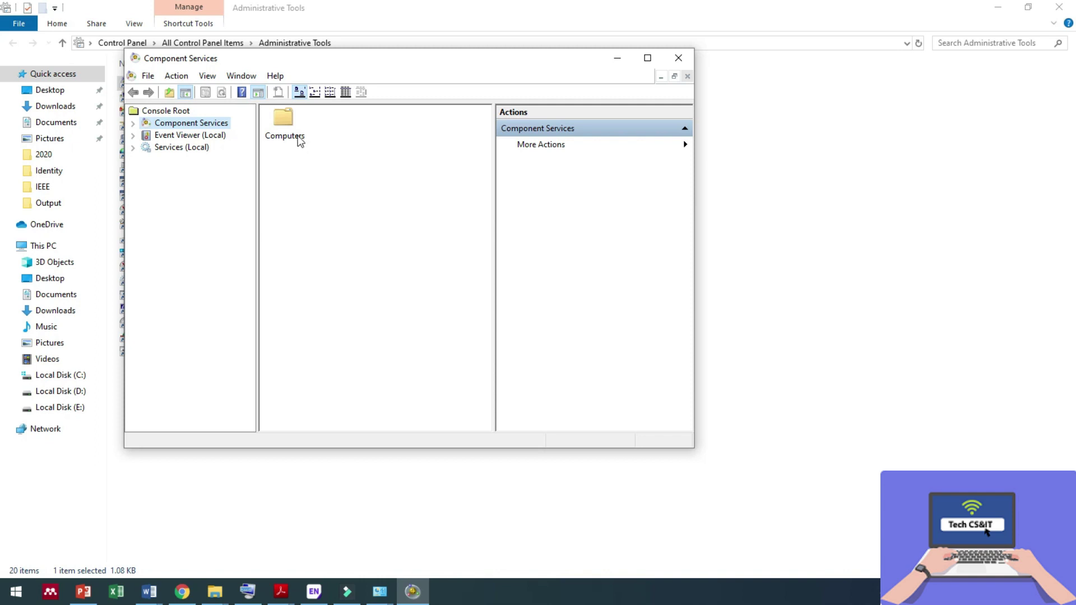
click(678, 58)
Examine Performance, Device Manager, Disk Management, and Services and Applications in Computer Management, and close it
click(170, 99)
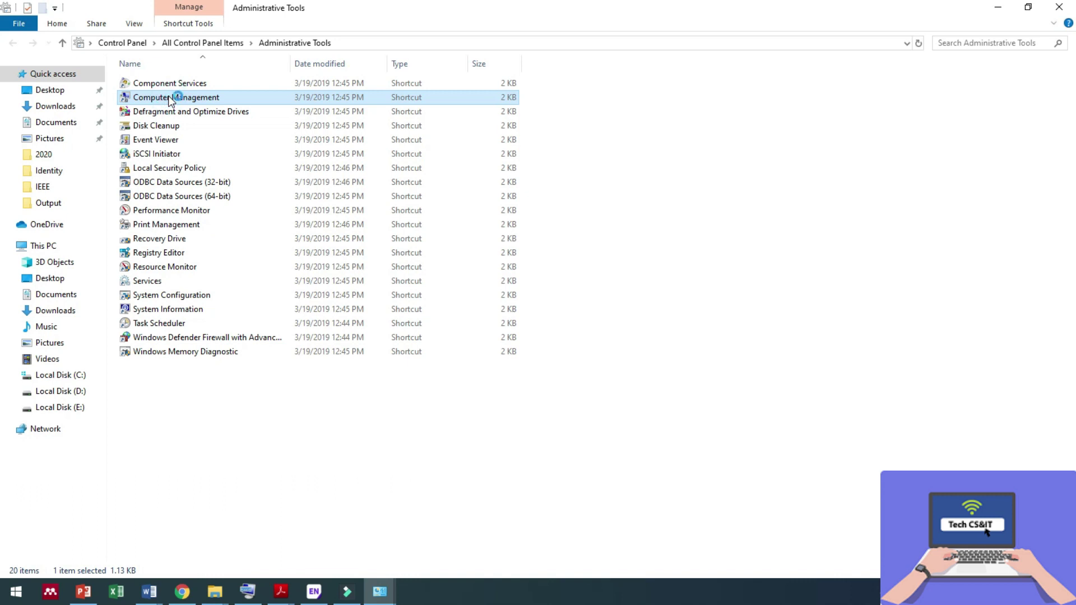
double_click(170, 98)
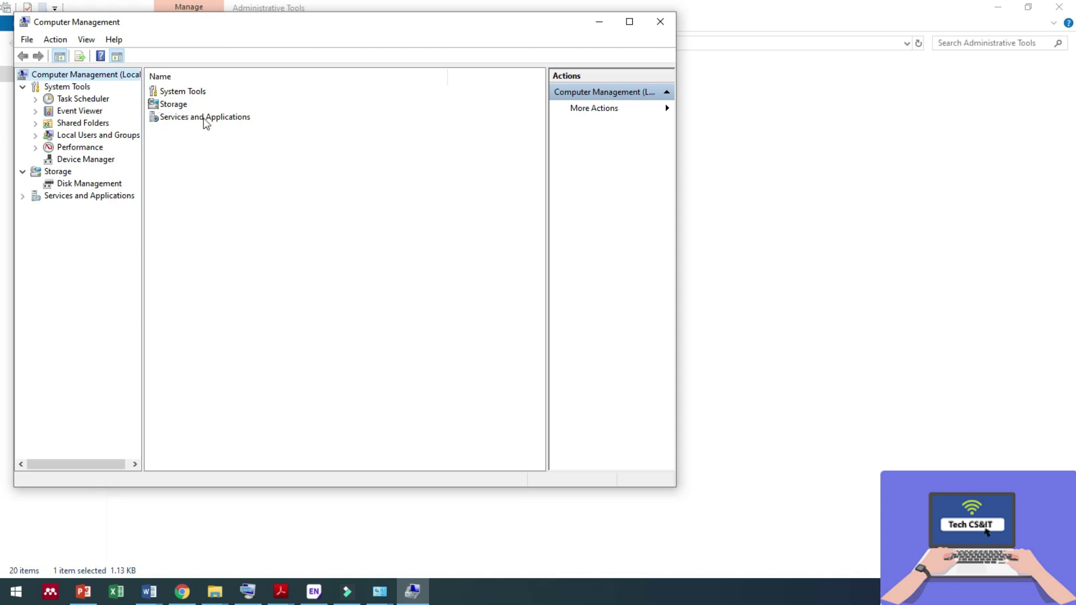
click(89, 148)
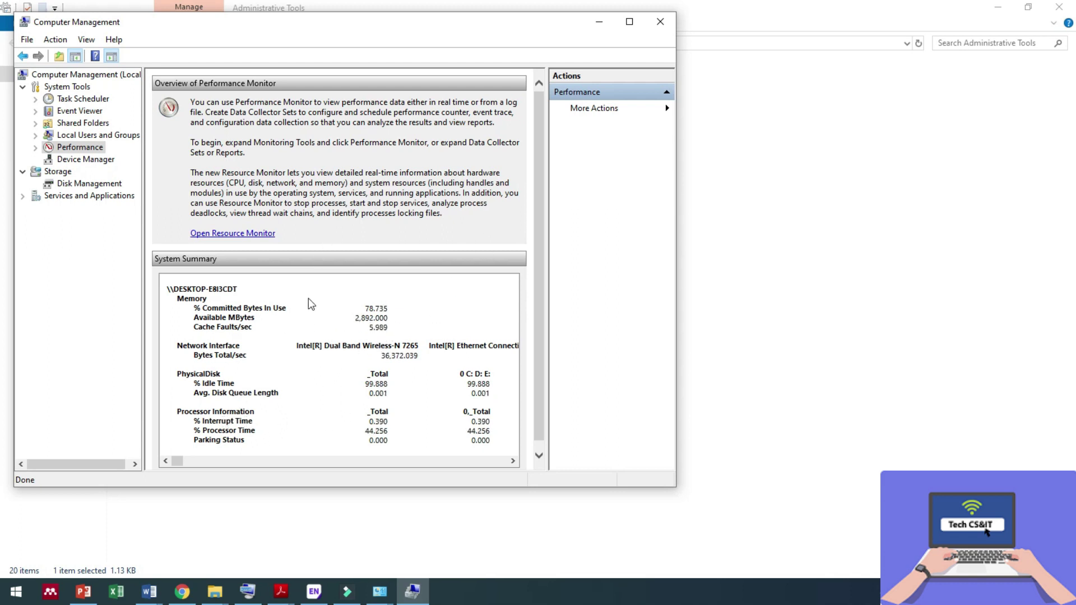
click(89, 160)
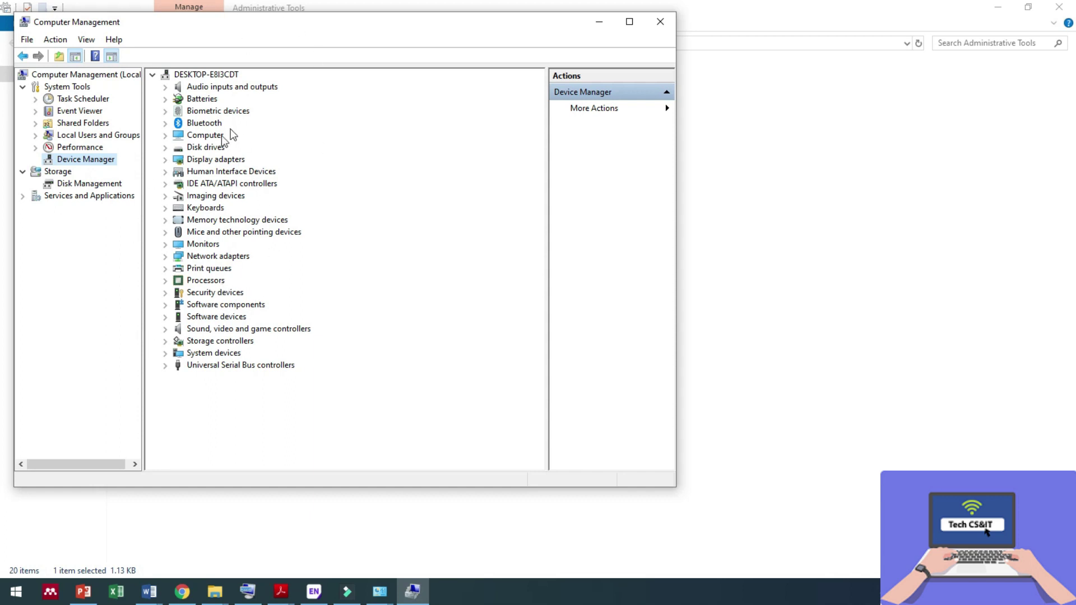
click(87, 185)
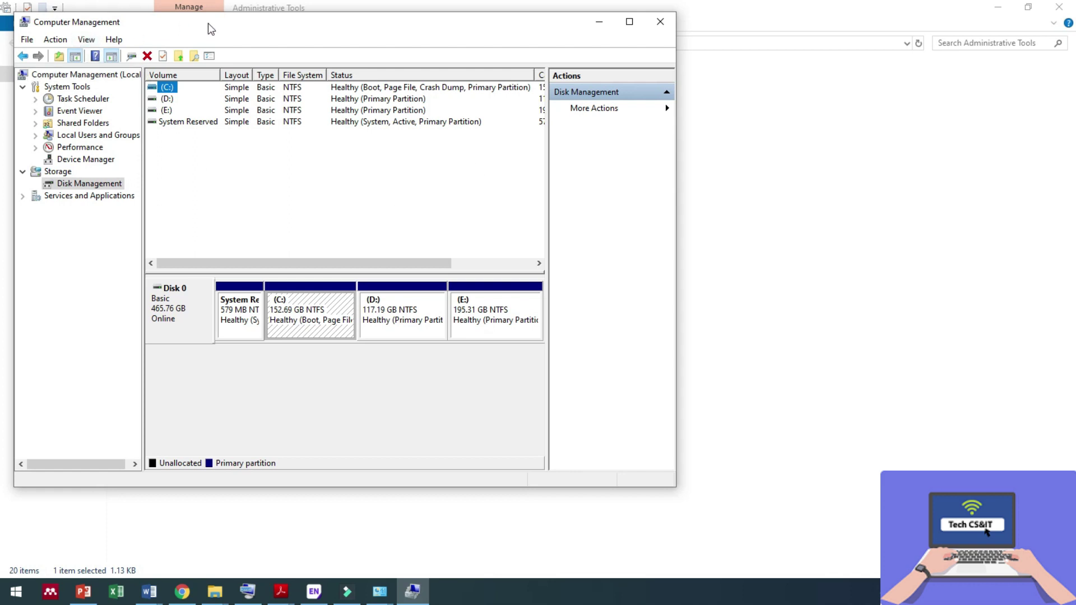
click(112, 196)
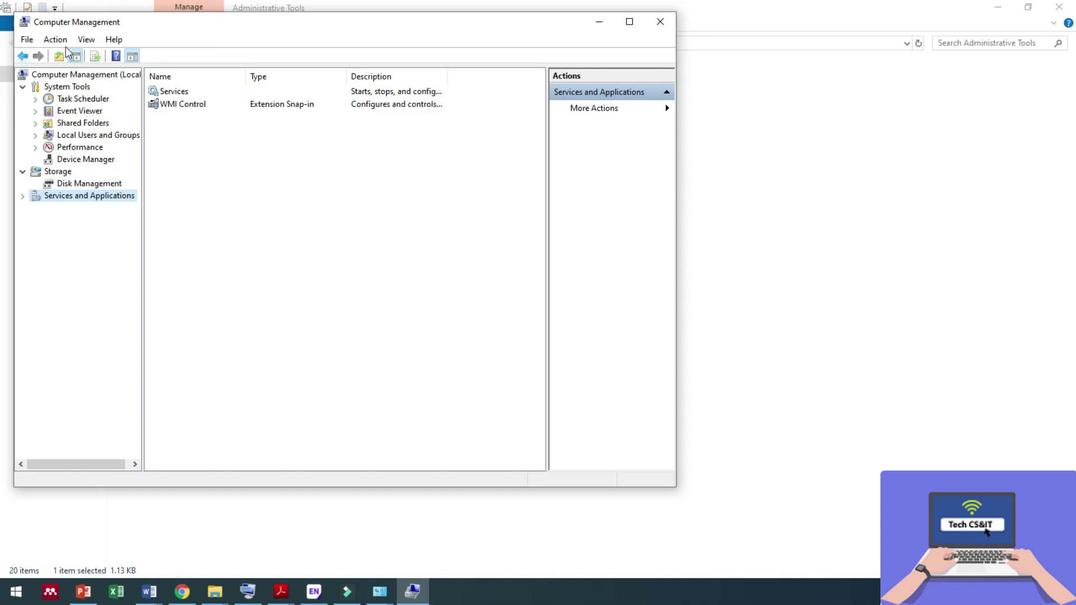
click(660, 21)
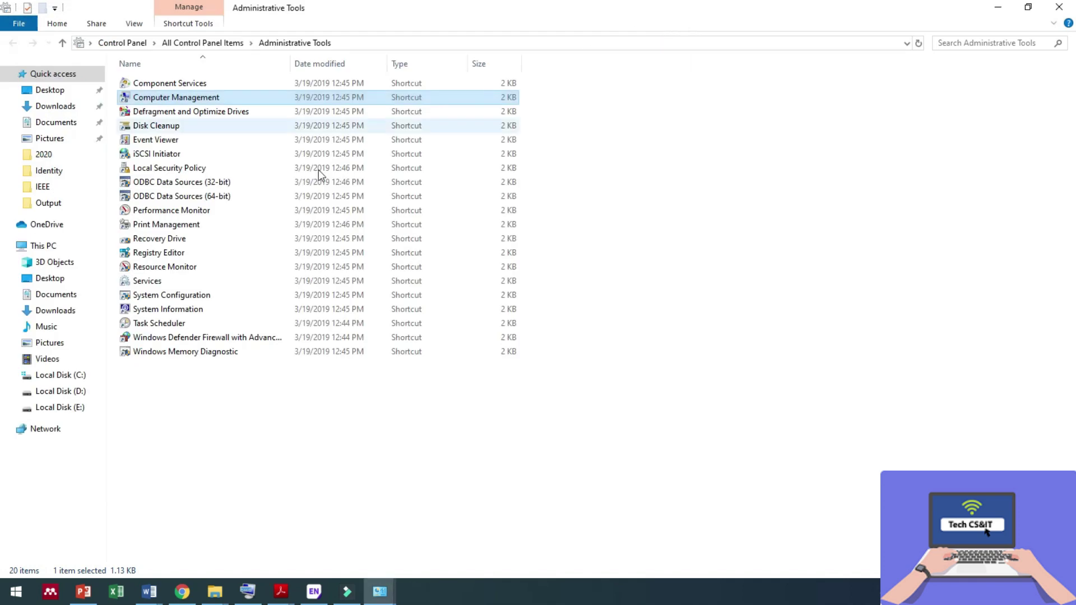
View the Optimize Drives window and the drive choices offered by Disk Cleanup, closing each without making changes
double_click(230, 115)
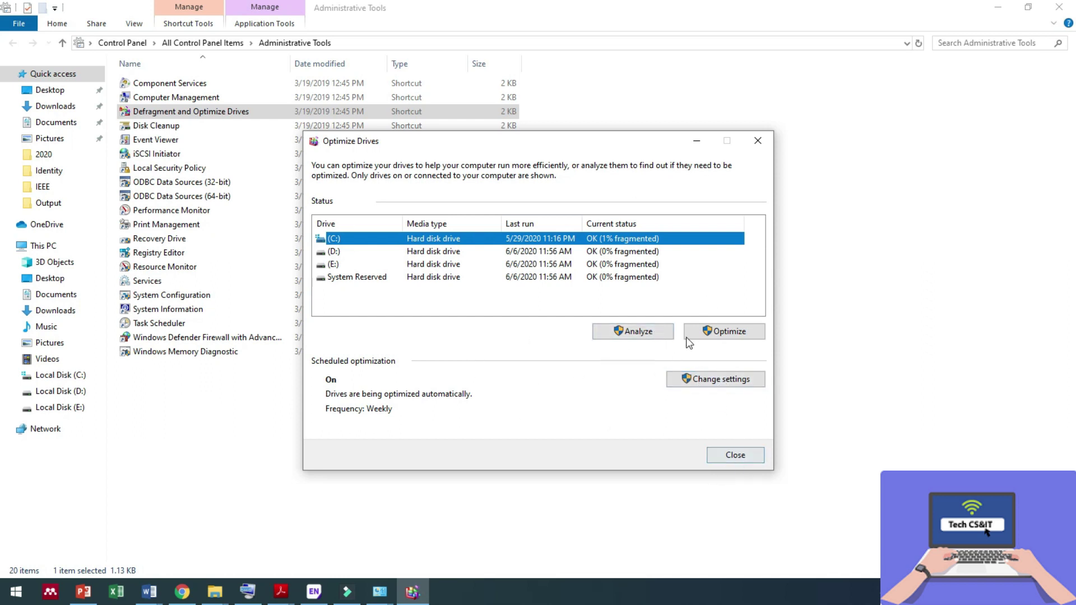
click(726, 462)
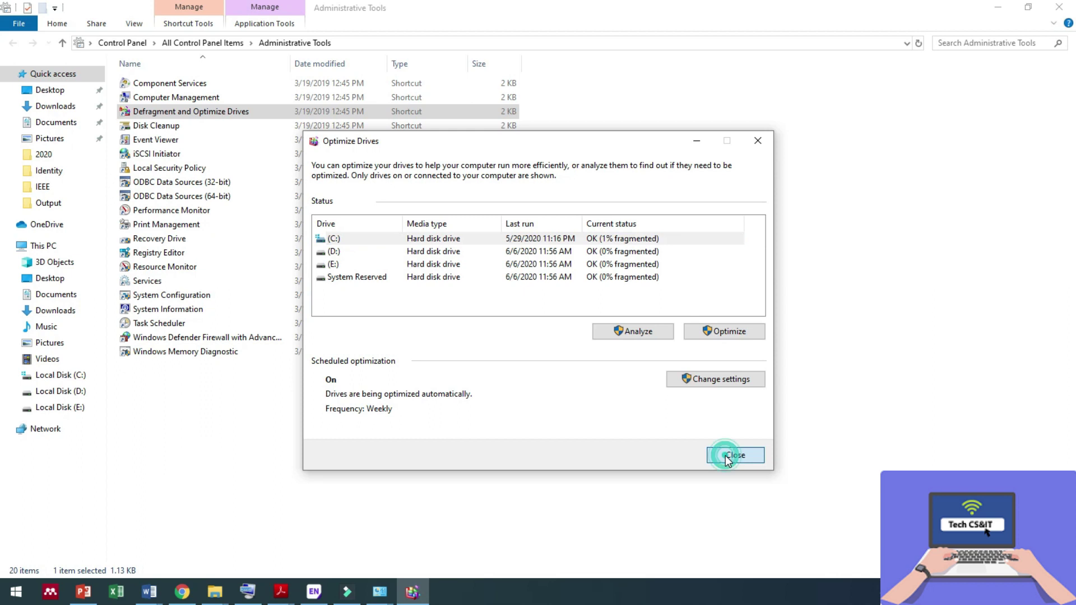
double_click(189, 128)
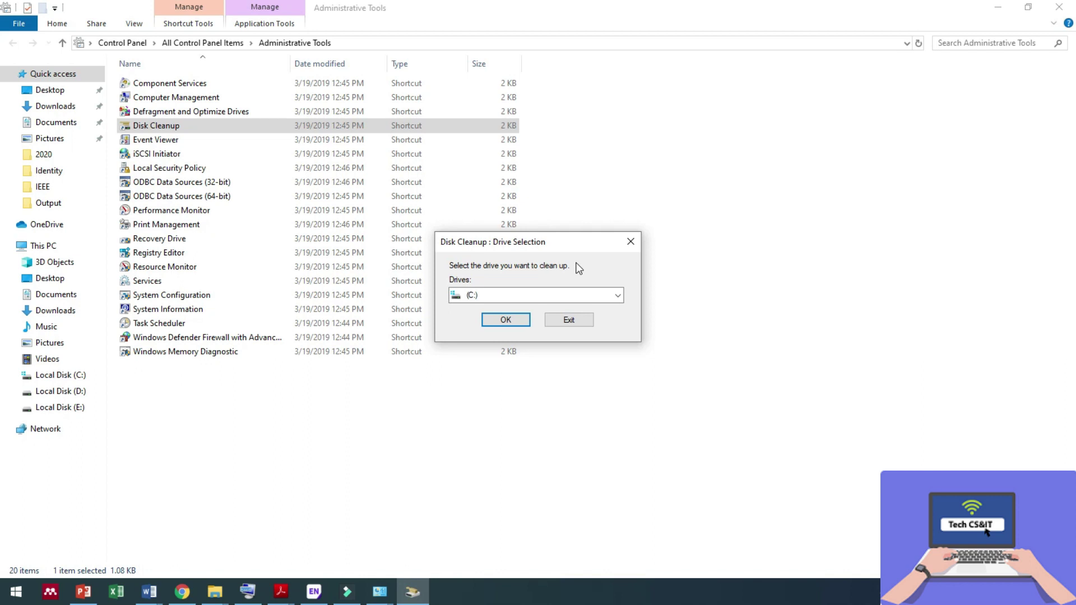
click(618, 298)
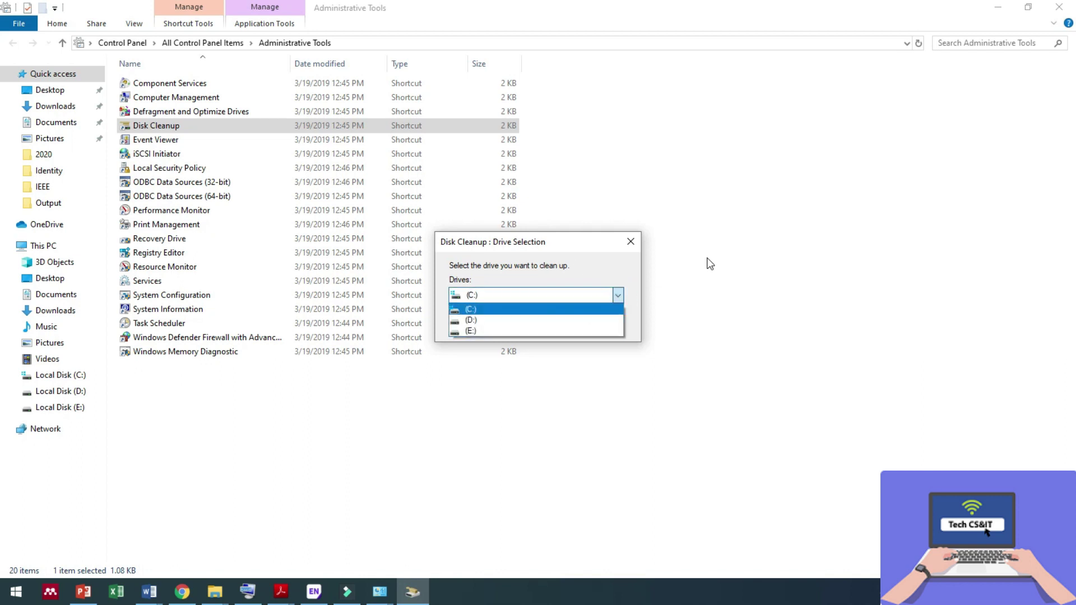
click(630, 241)
click(632, 240)
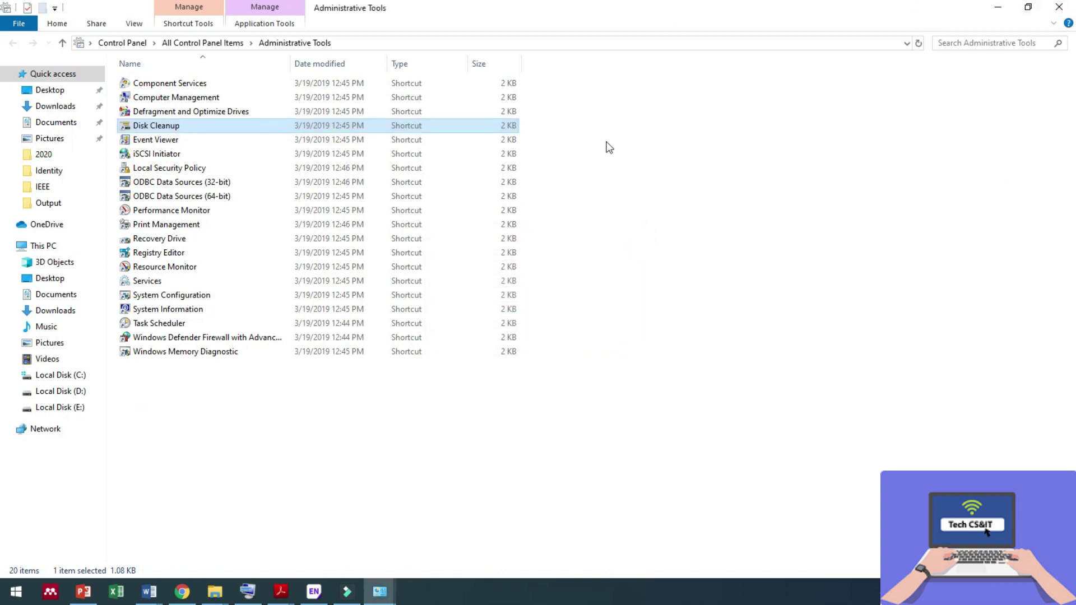
Open Print Management to view its custom filters, and close the console
click(208, 225)
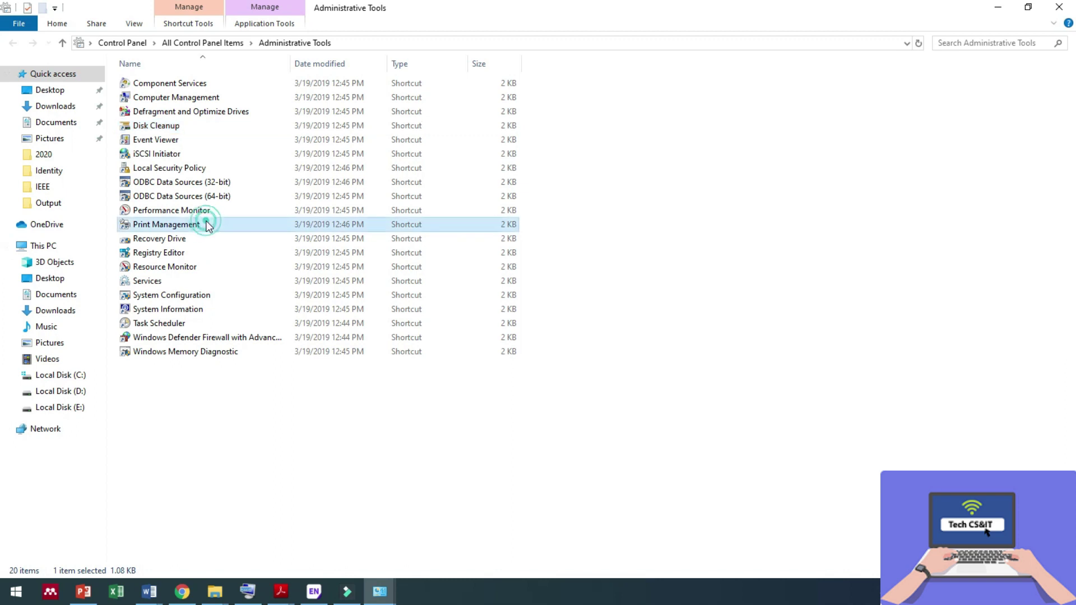
click(180, 225)
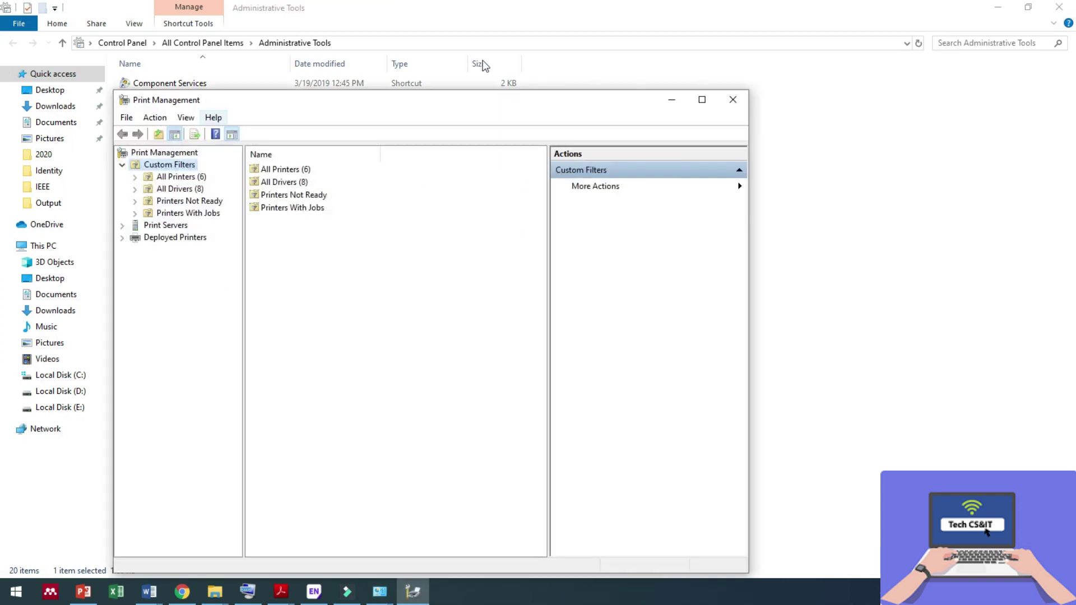
click(732, 99)
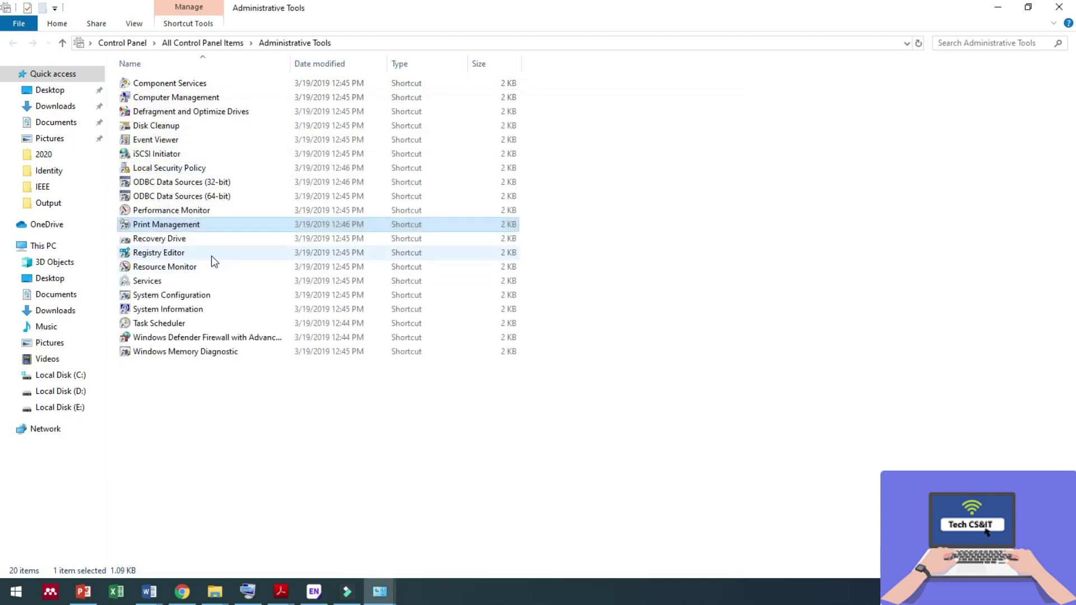
Open the Services console, look through the list of local services, and close it
click(181, 279)
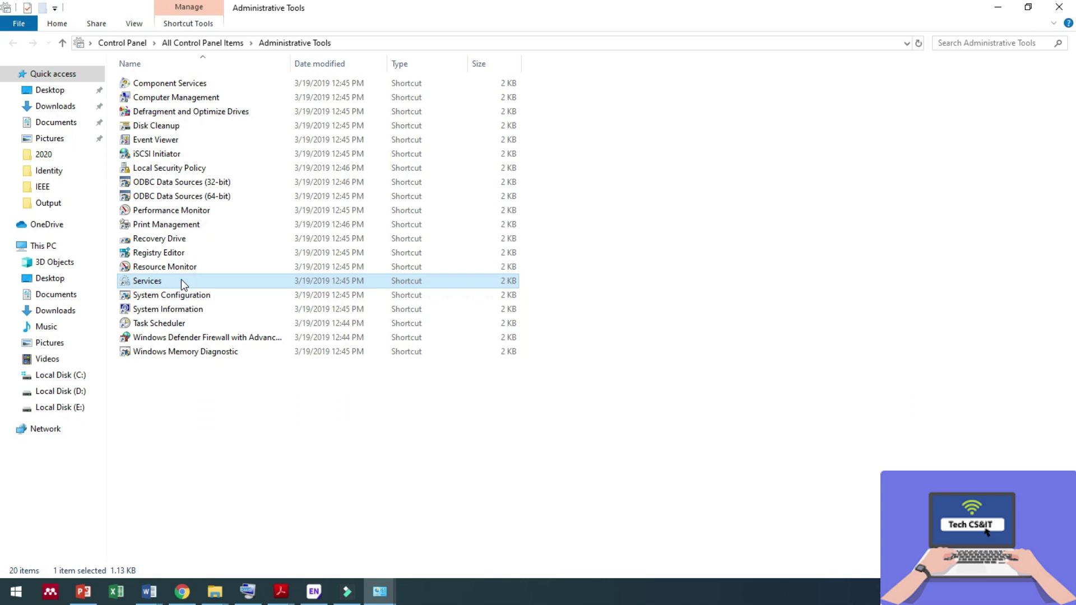
double_click(180, 279)
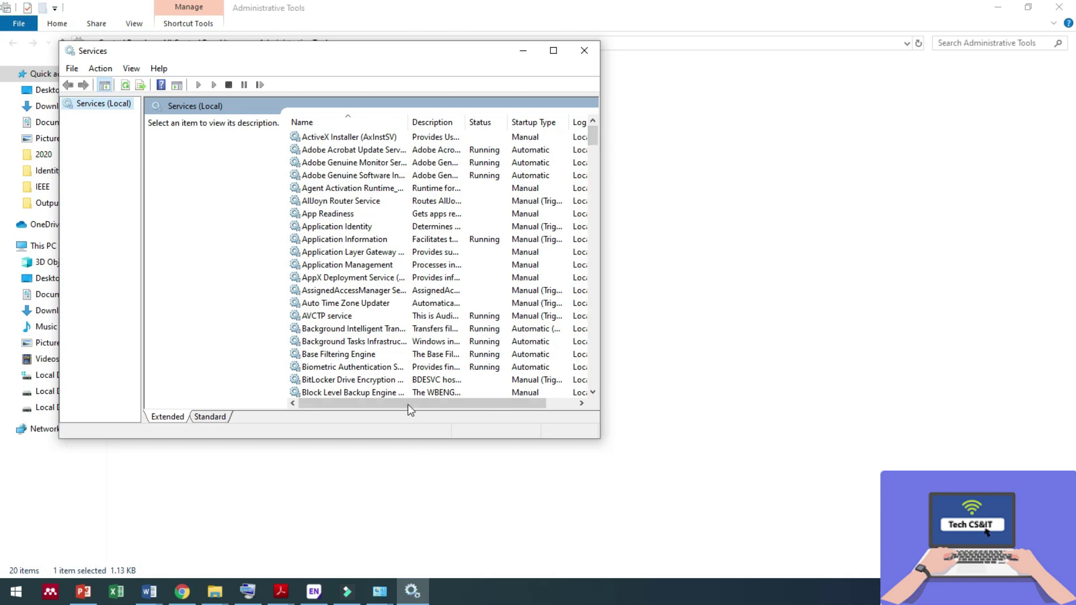
mouse_move(409, 402)
mouse_down()
mouse_move(427, 401)
mouse_move(396, 401)
mouse_up()
drag(595, 134, 596, 329)
drag(595, 391, 595, 391)
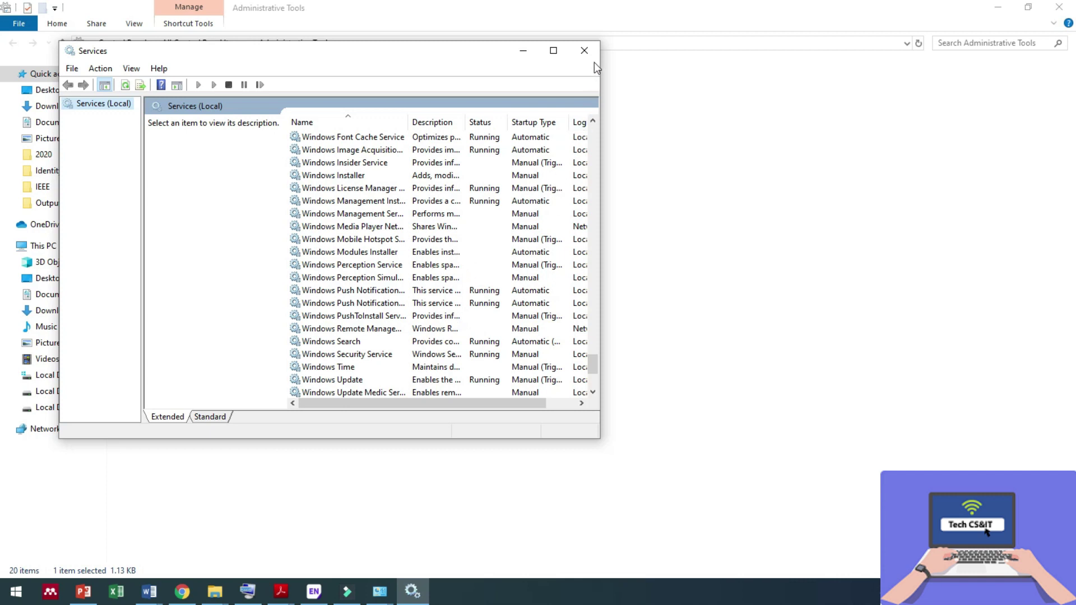
click(584, 51)
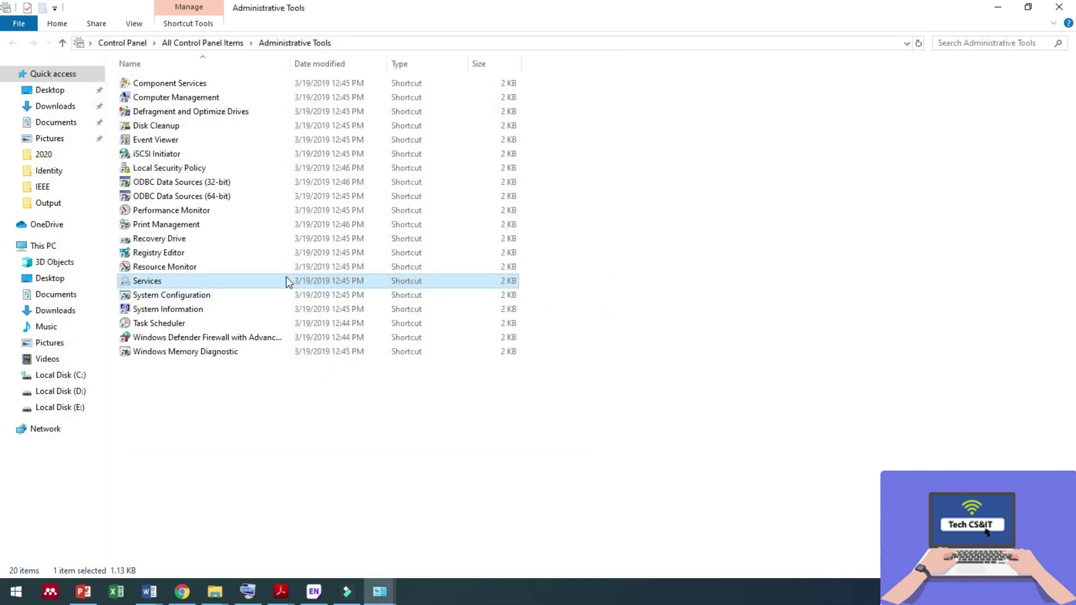
View the startup selection in System Configuration and the system summary in System Information, closing both windows
double_click(194, 296)
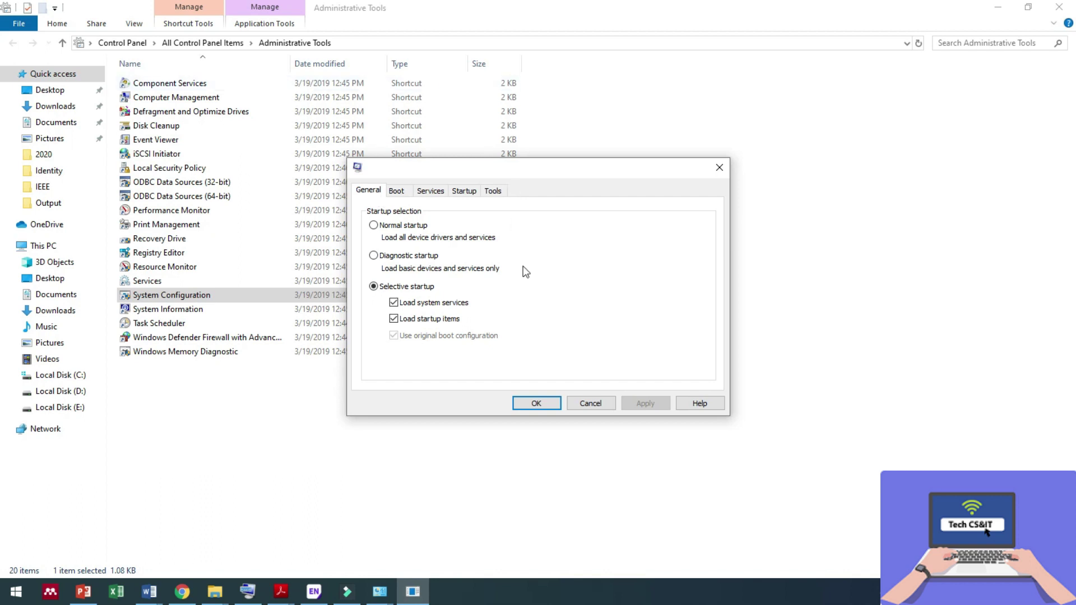
click(719, 167)
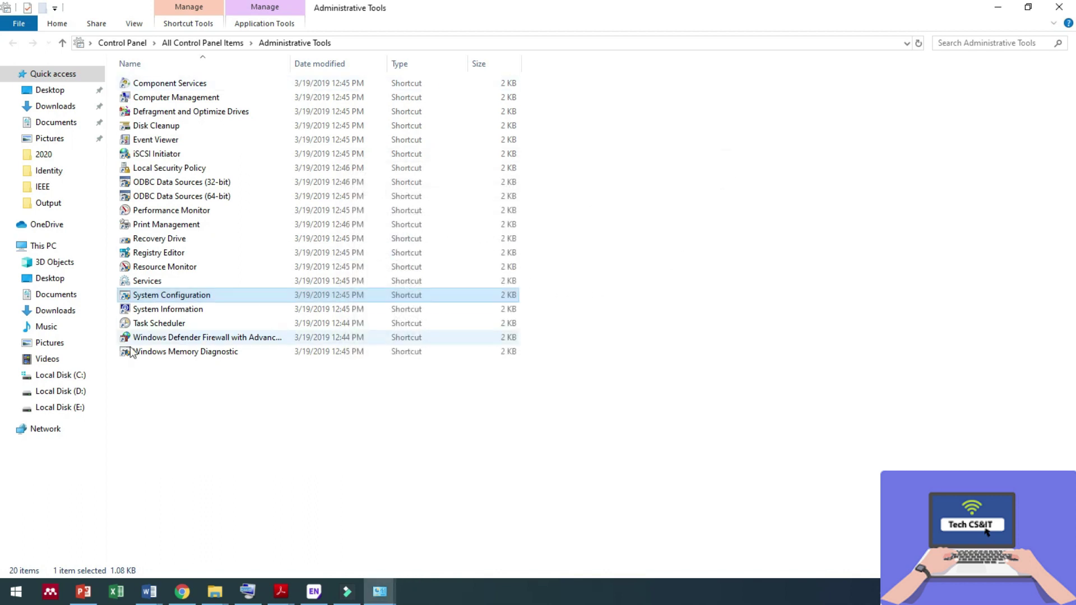
double_click(192, 313)
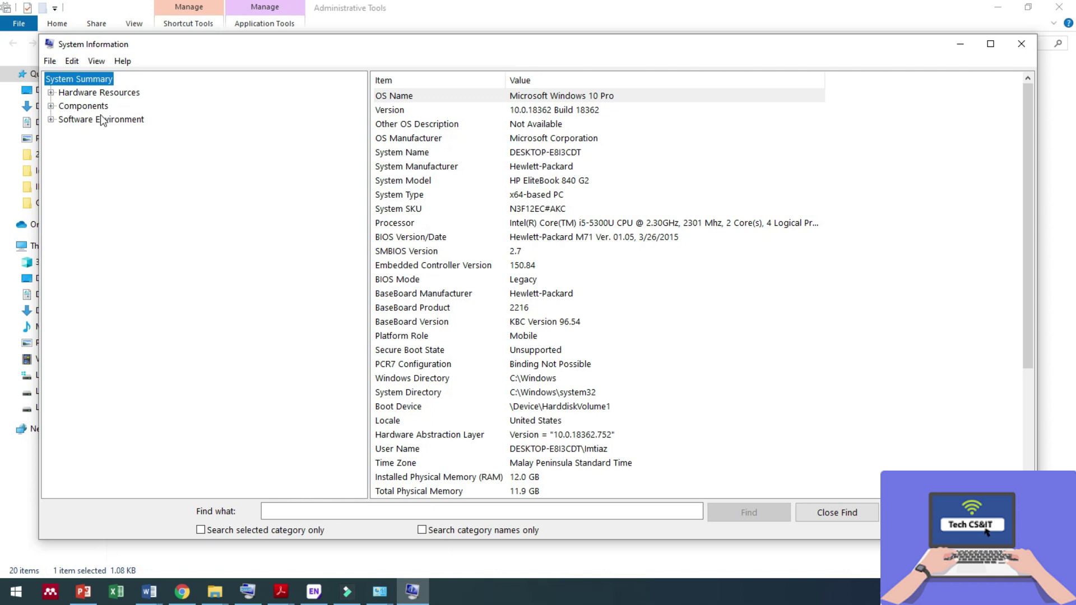
click(1028, 45)
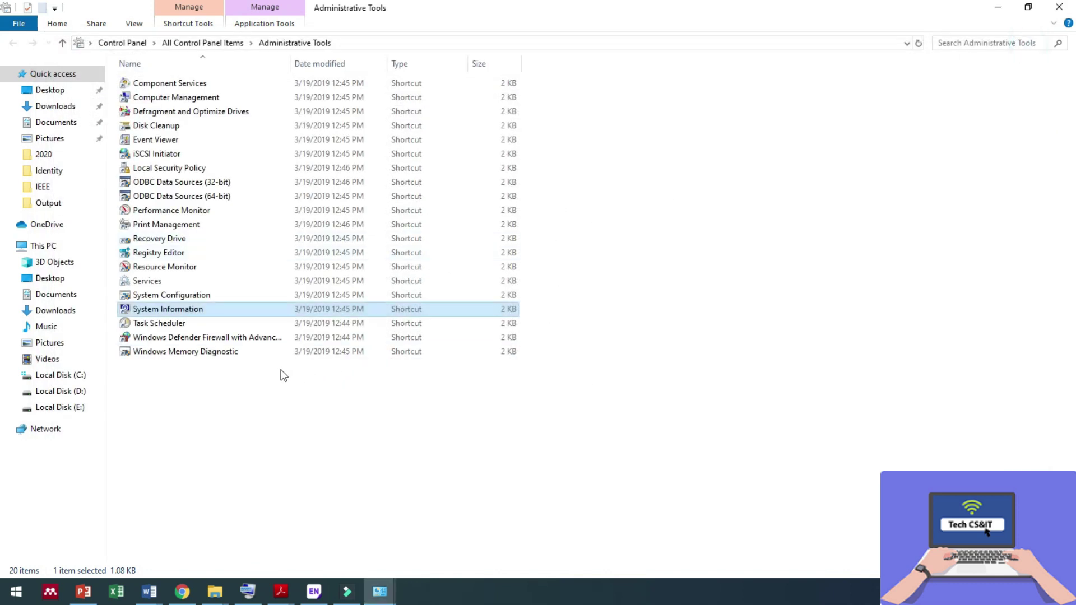
Return to all Control Panel items, and open the remote settings from the System page
click(62, 44)
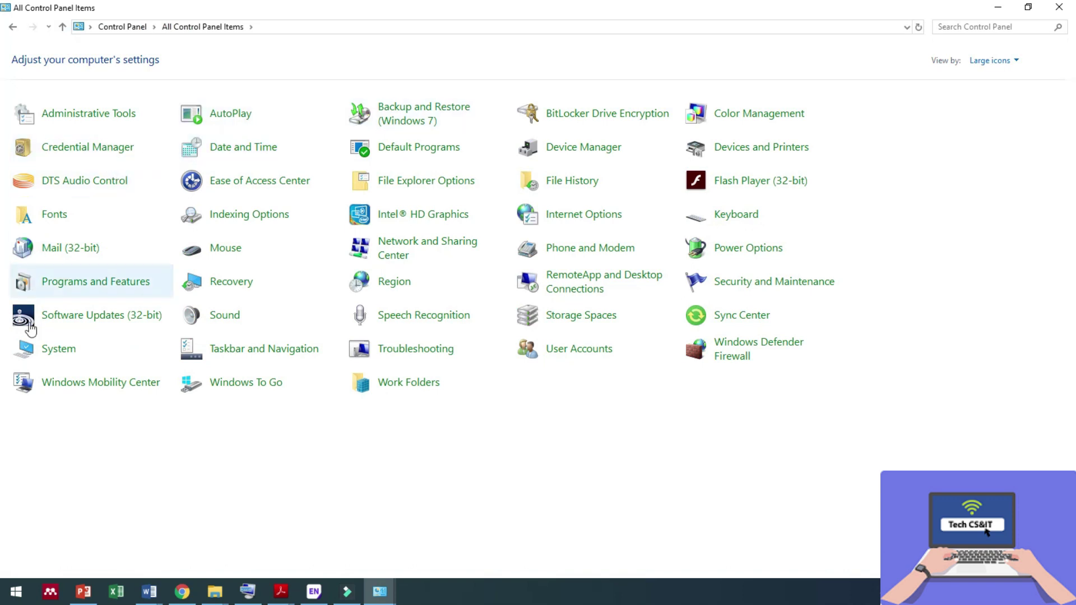
click(59, 349)
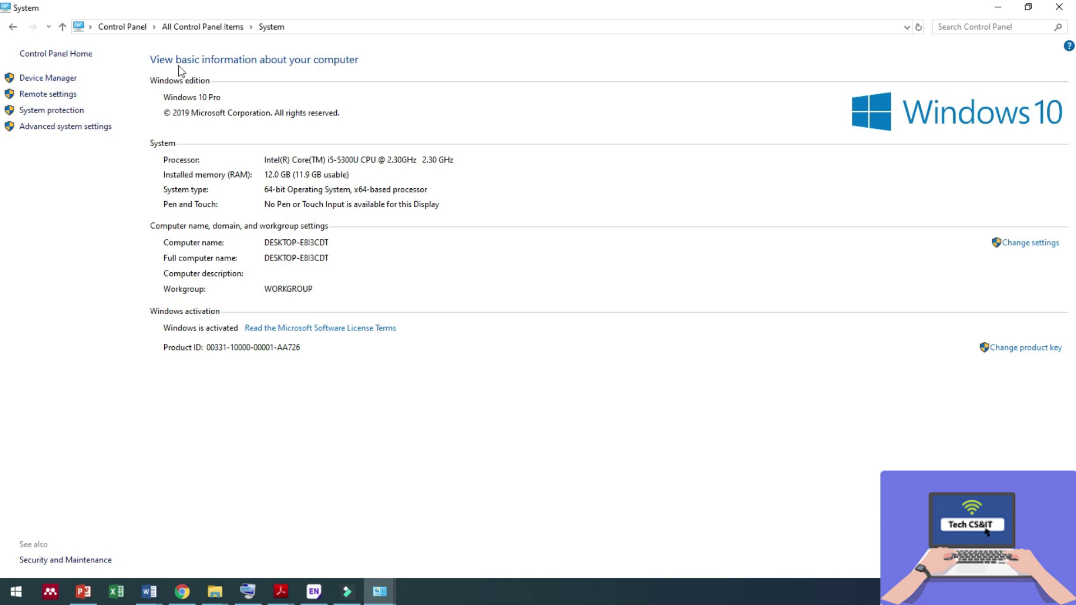
click(54, 95)
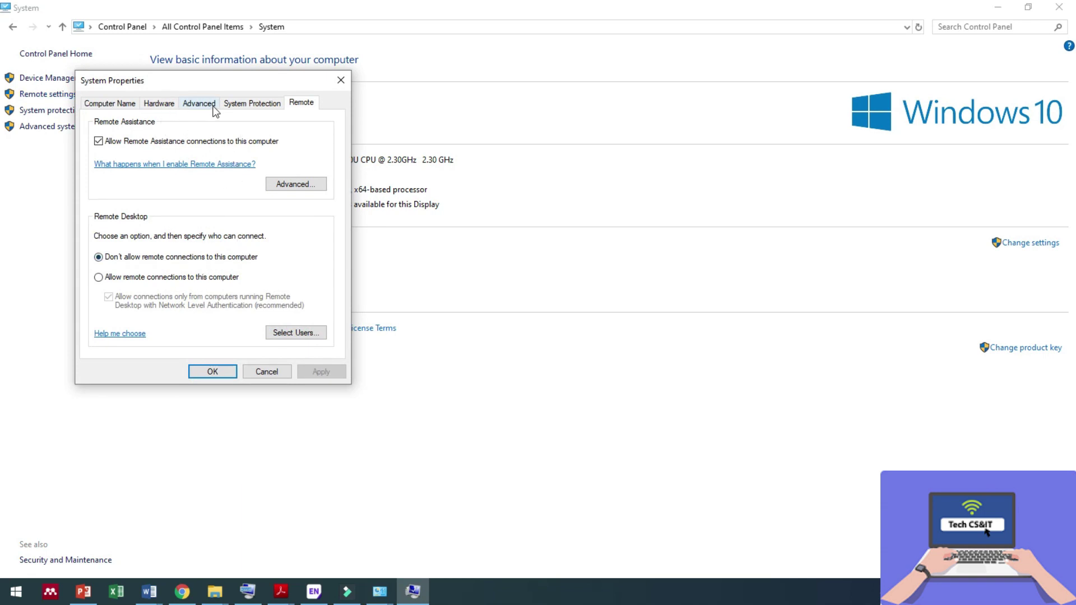
Close the remote settings, and view the system protection and advanced system settings, closing each dialog
click(341, 80)
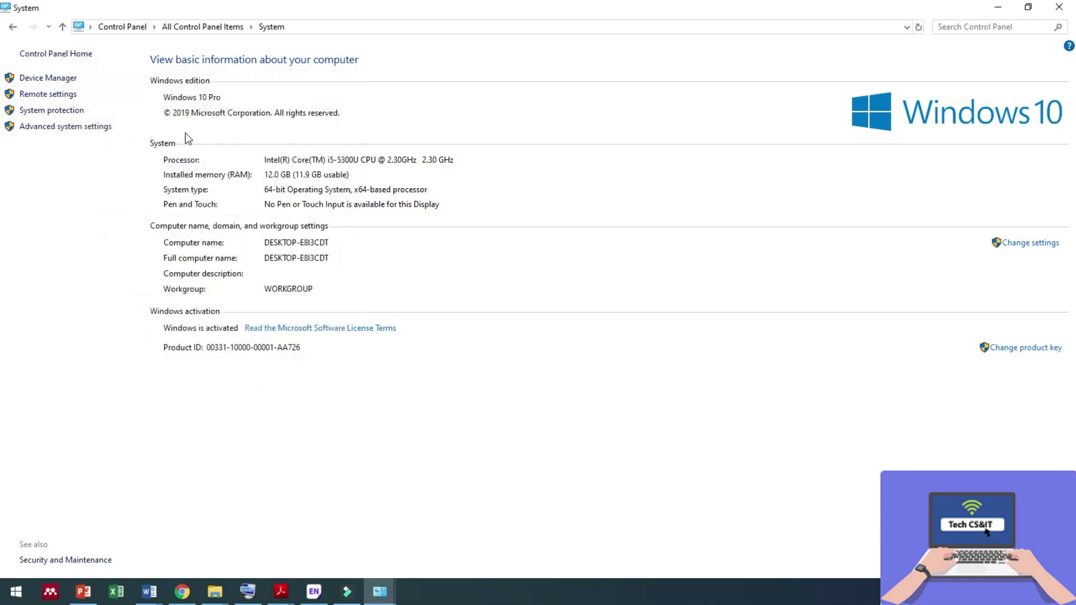
click(67, 114)
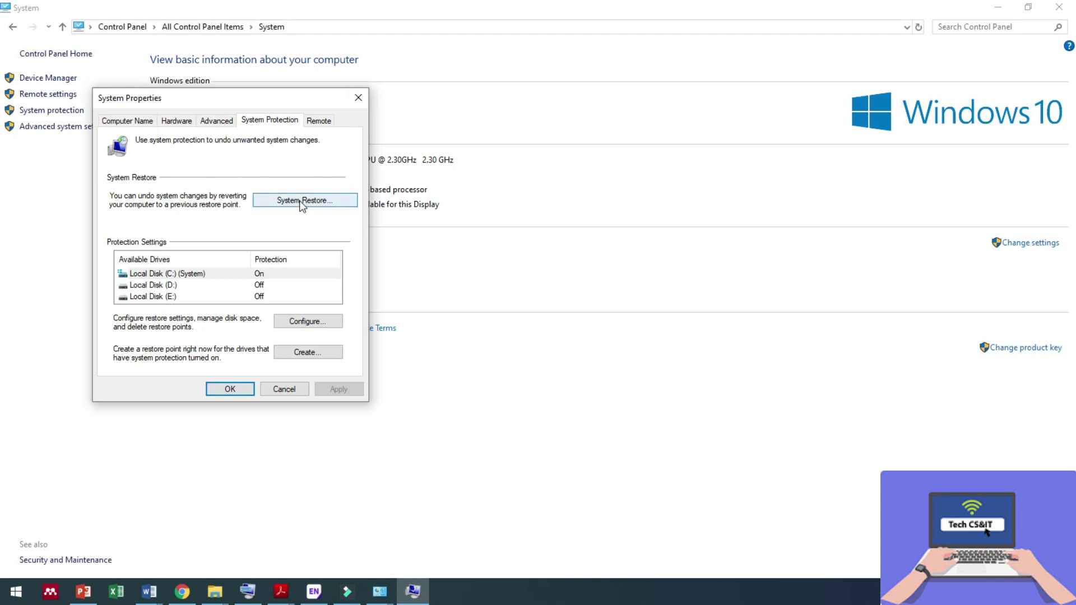
click(355, 101)
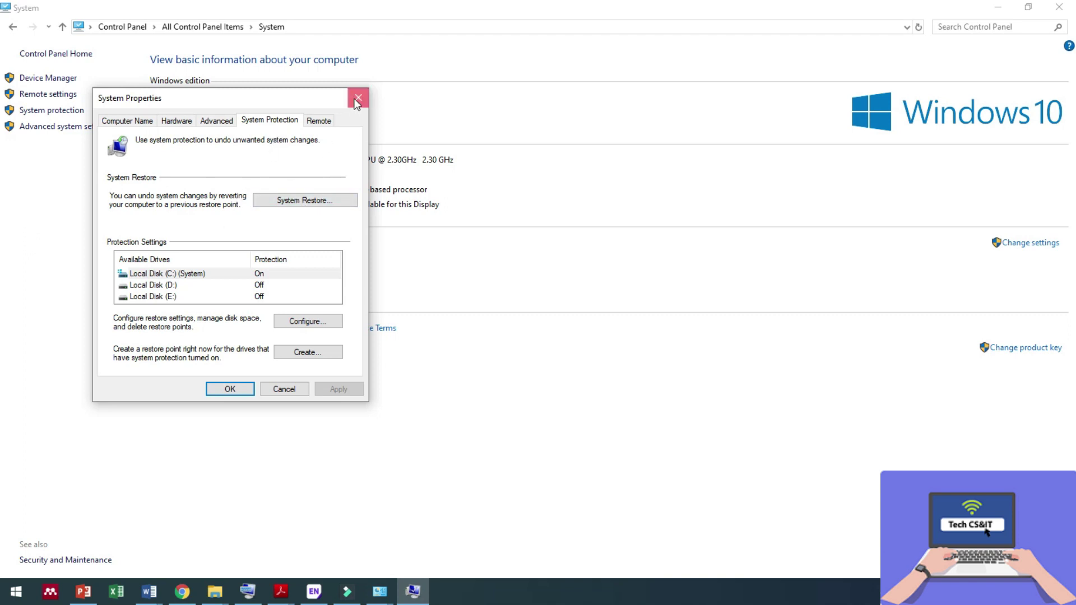
click(68, 128)
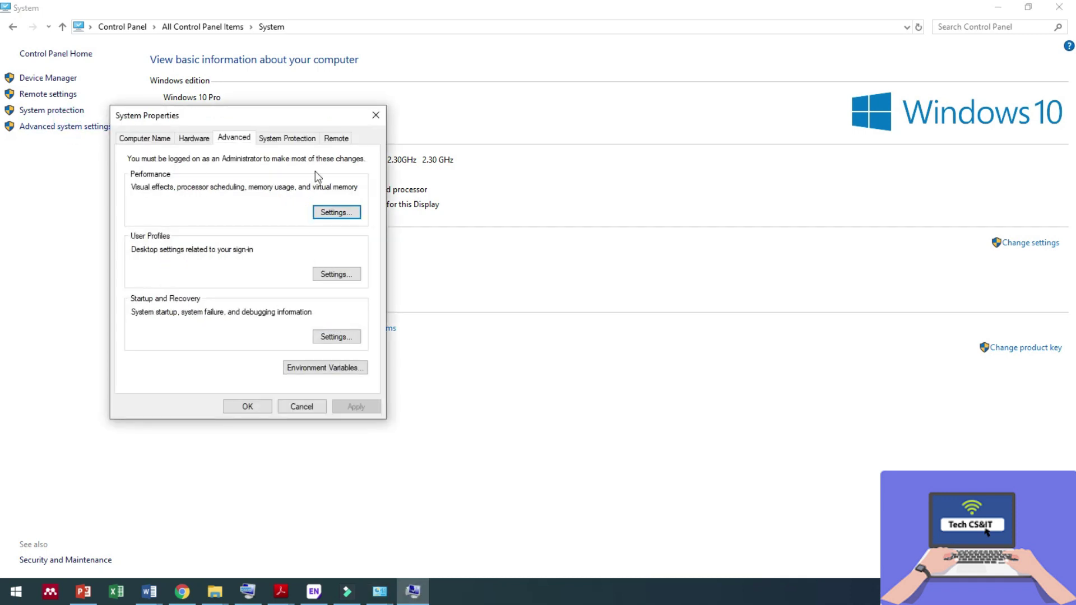
click(376, 115)
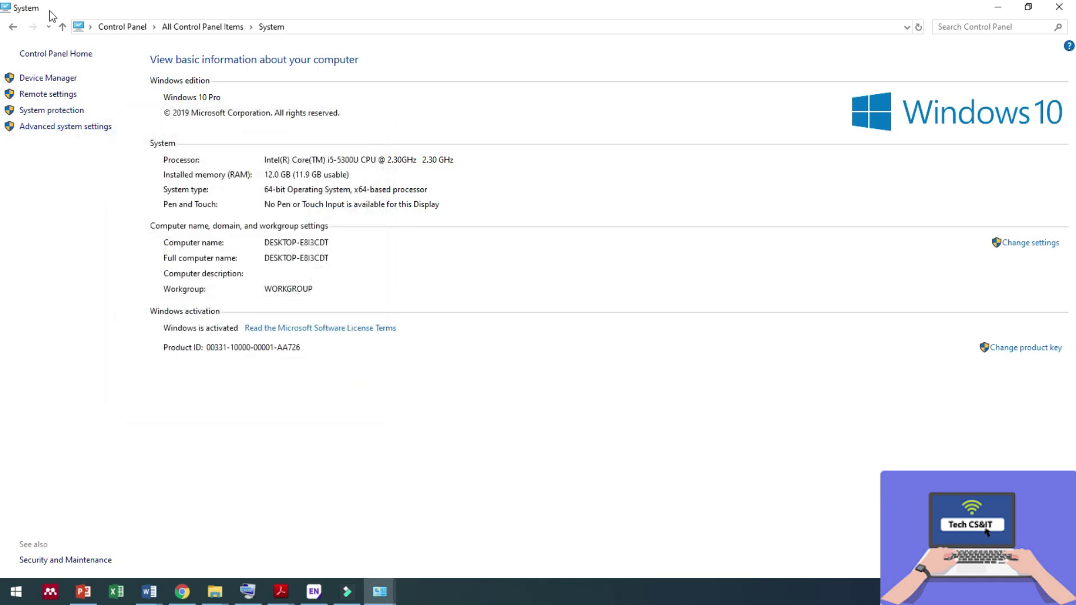
Open Backup and Restore (Windows 7) from all Control Panel items, start setting up a backup, and cancel the setup
click(62, 28)
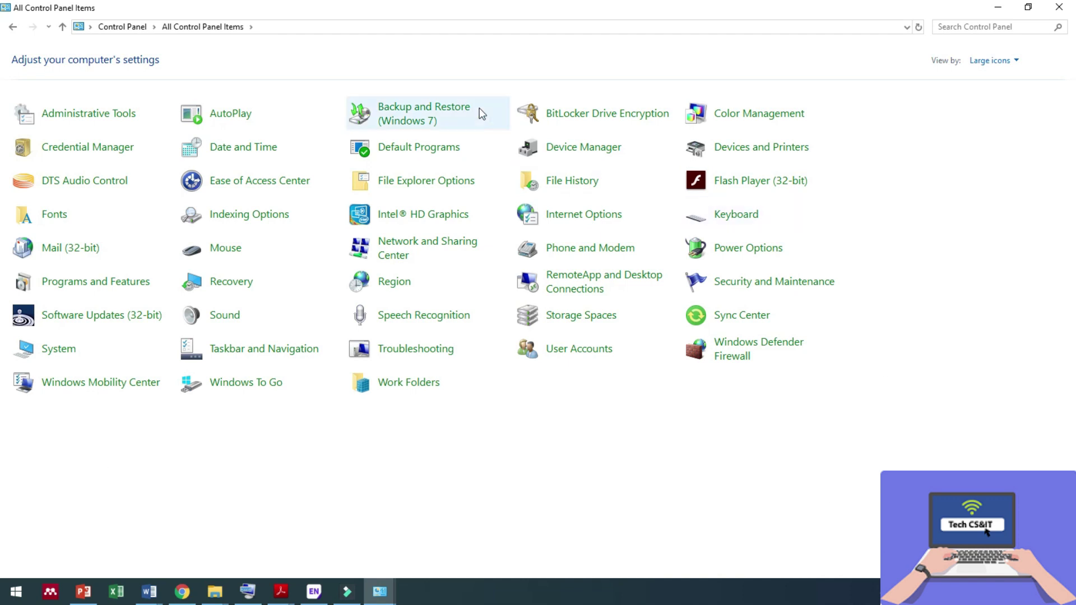
click(430, 112)
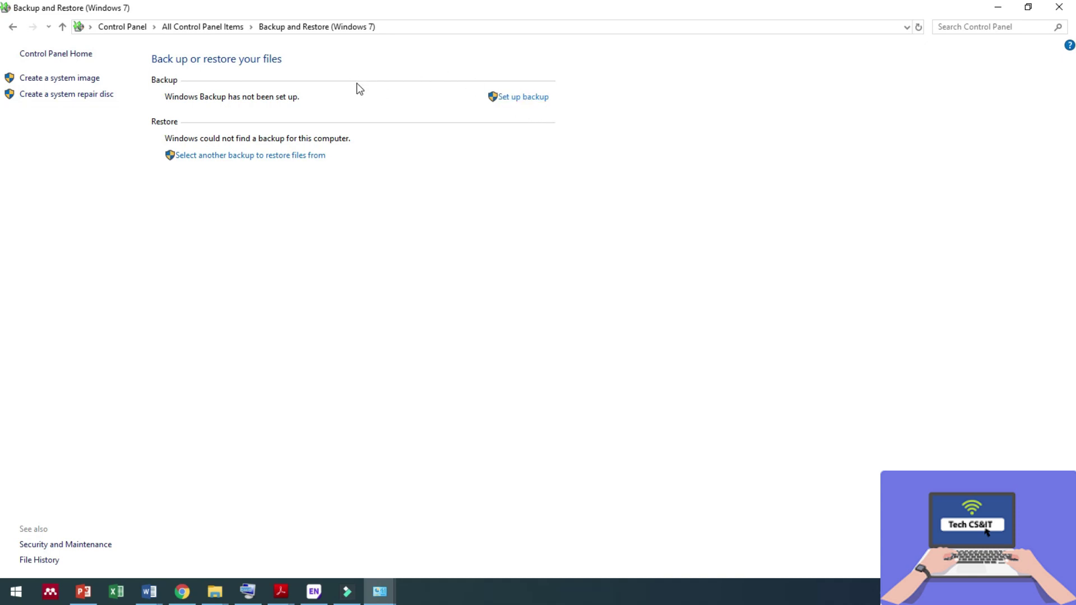
click(538, 97)
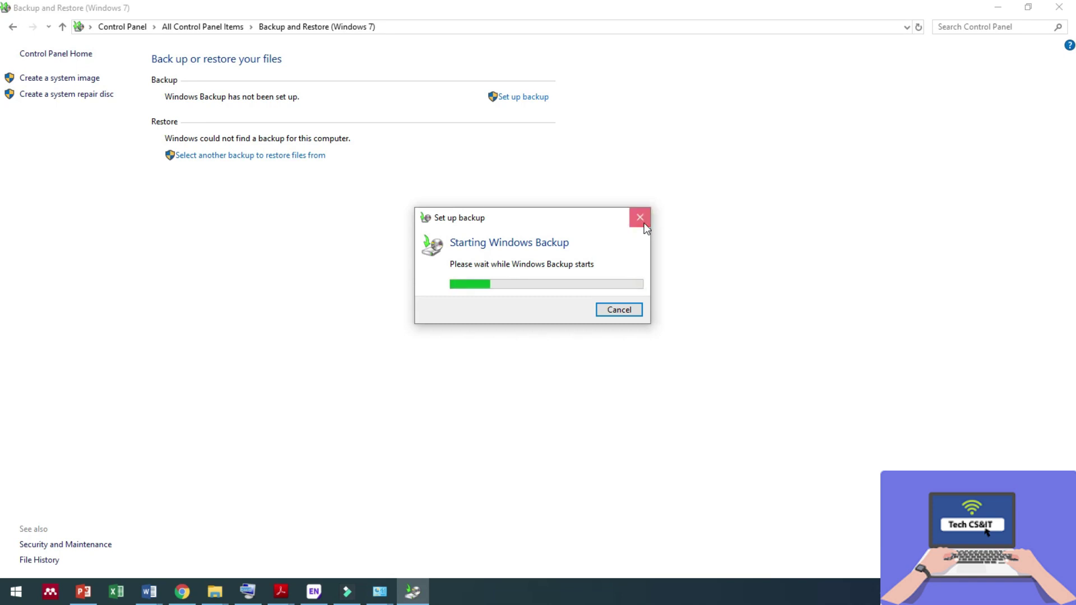
click(644, 224)
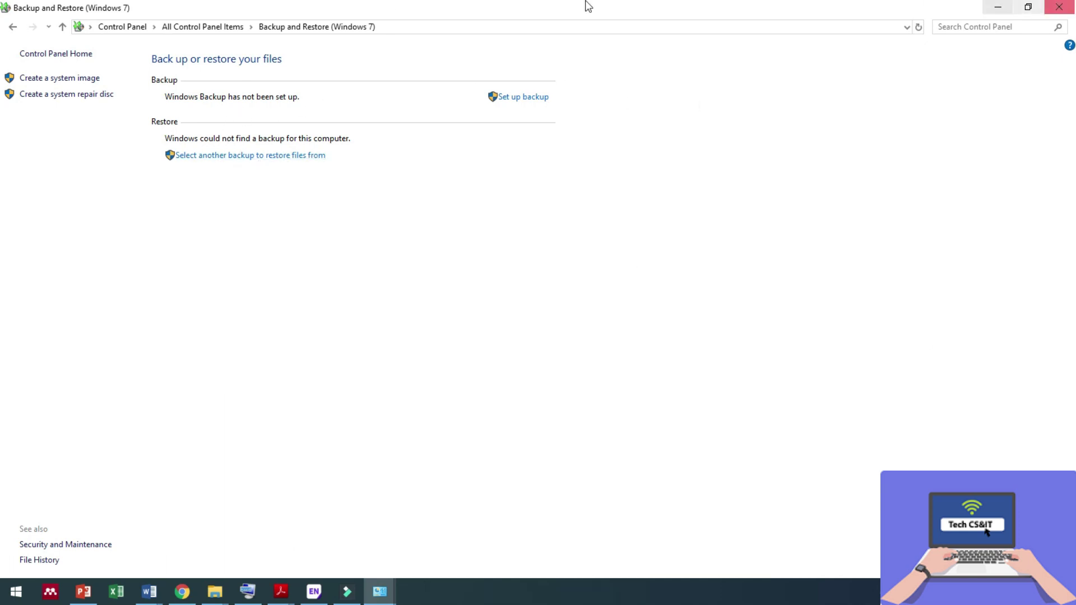
Try to create a system repair disc, close its dialog, and return to all Control Panel items
click(53, 96)
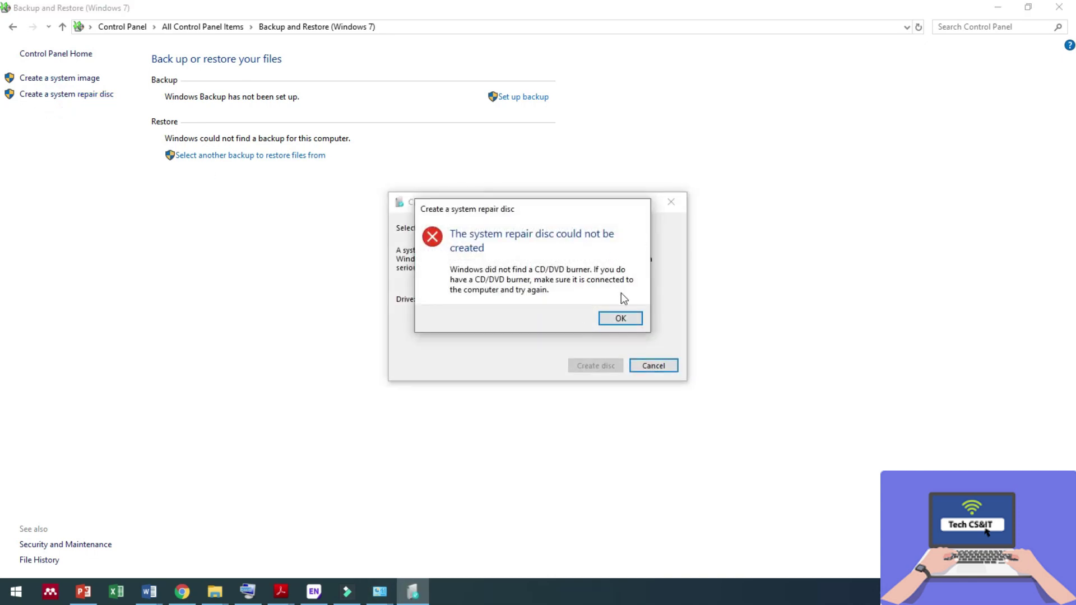
click(618, 318)
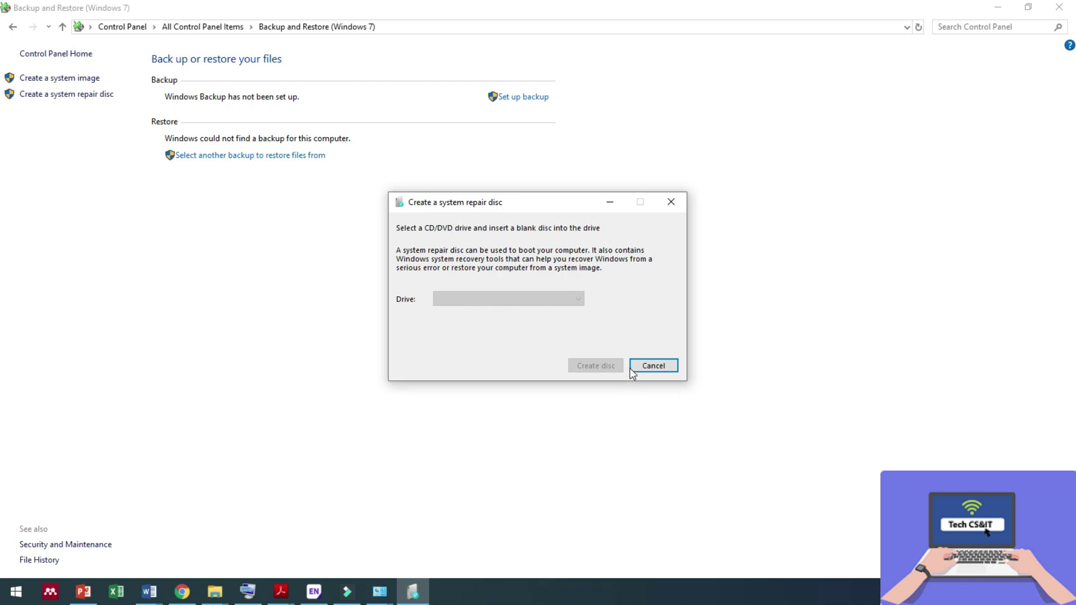
click(666, 206)
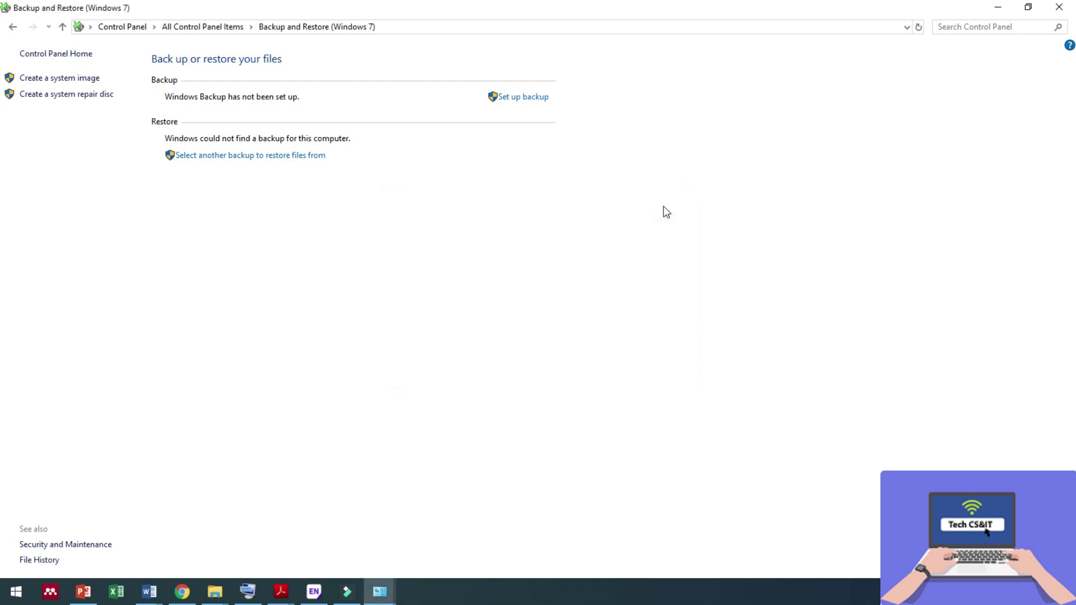
click(13, 28)
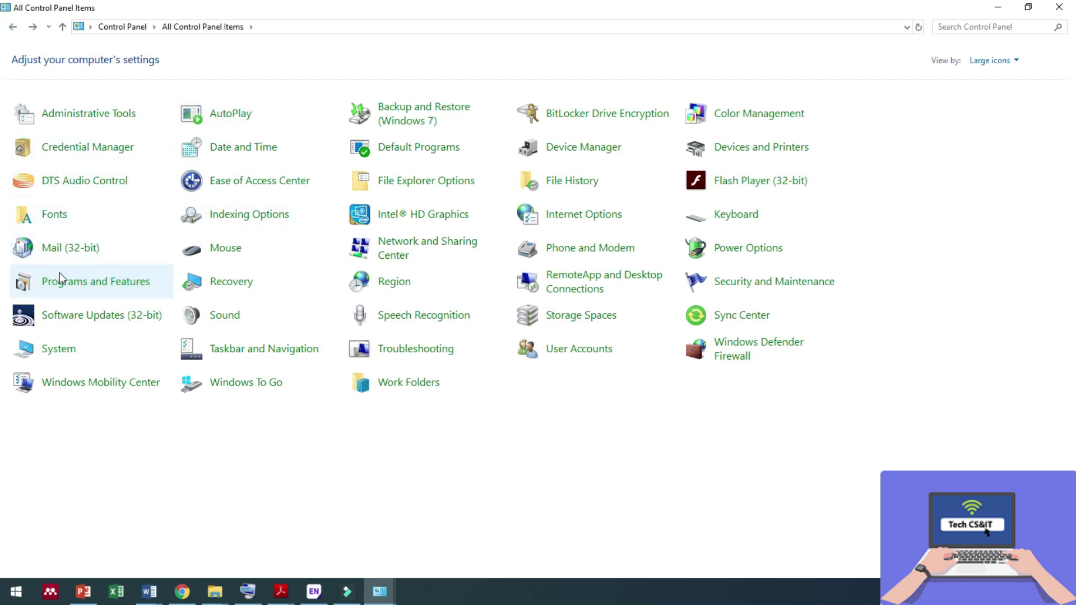
Open Programs and Features, look through the installed programs, and show the available actions for Cisco Webex Meetings
click(79, 285)
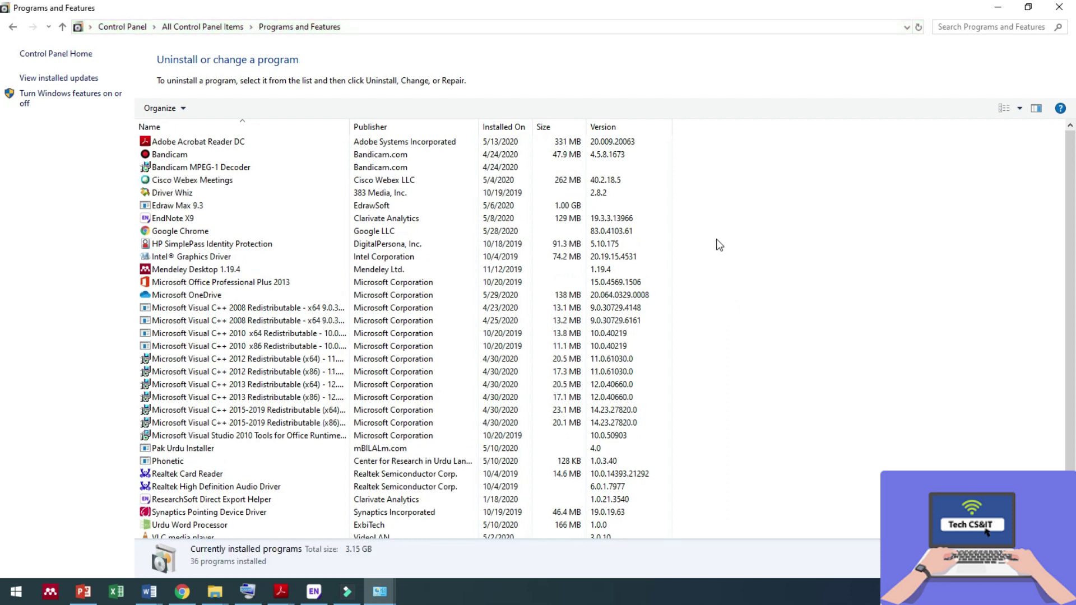
scroll(717, 244, down, 2)
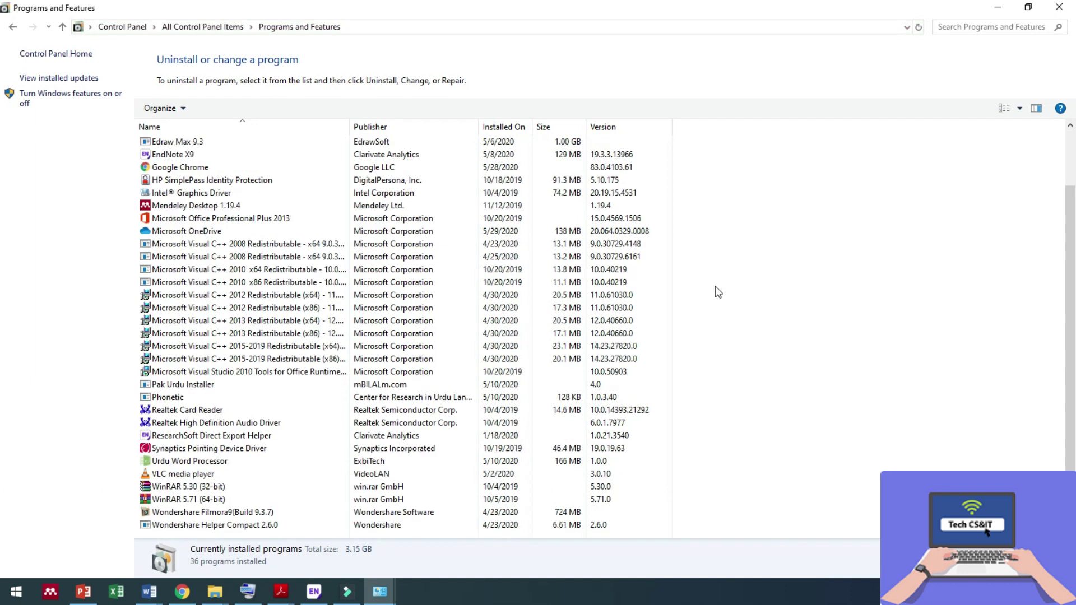
scroll(716, 287, up, 2)
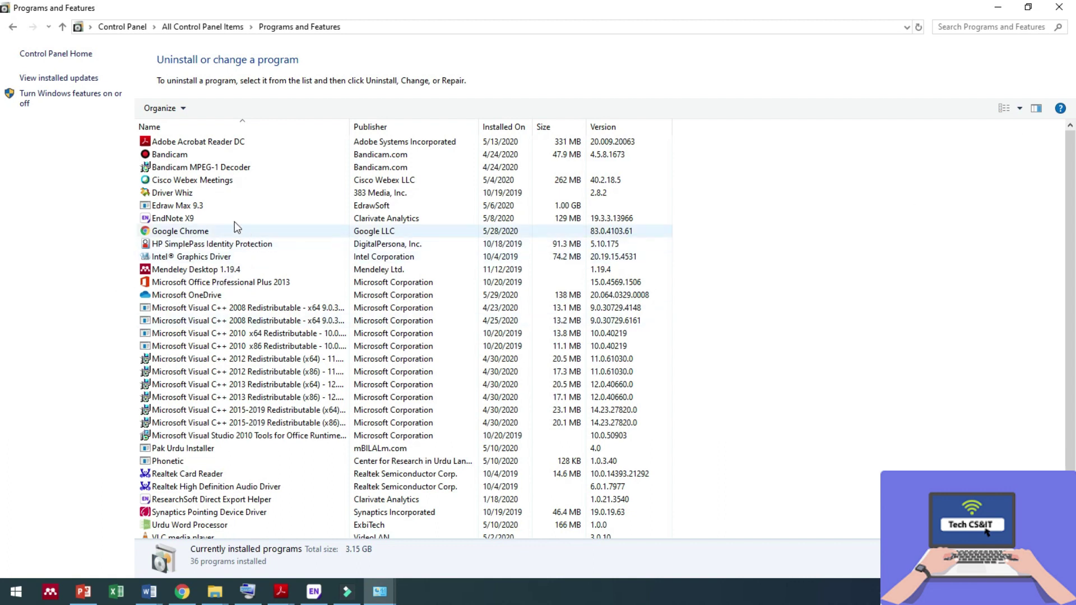
right_click(378, 183)
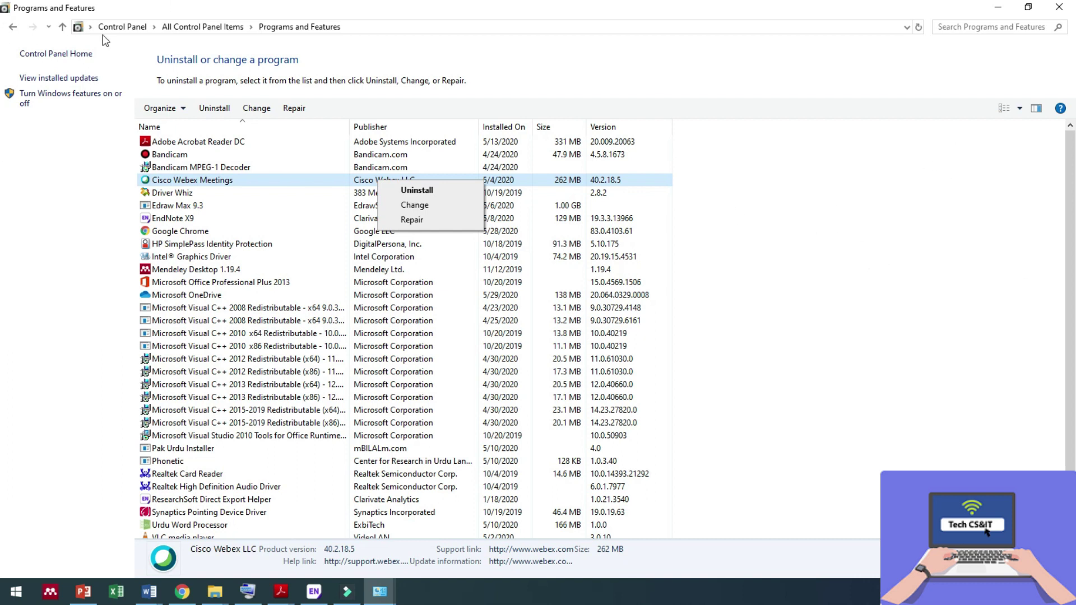
View the installed updates, look at the Programs category above them, and close the window
click(80, 85)
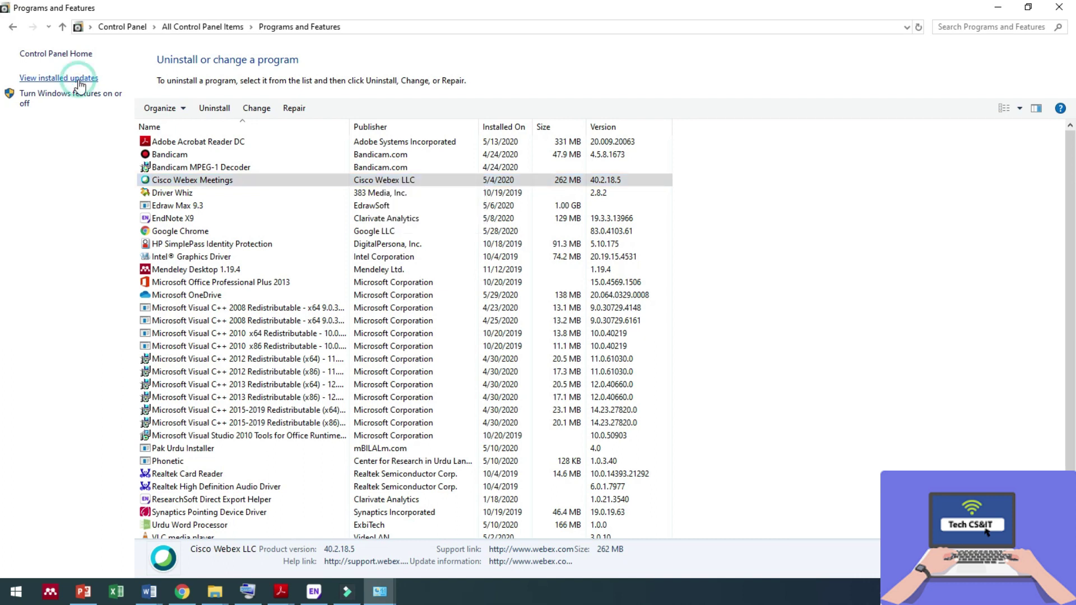
click(80, 85)
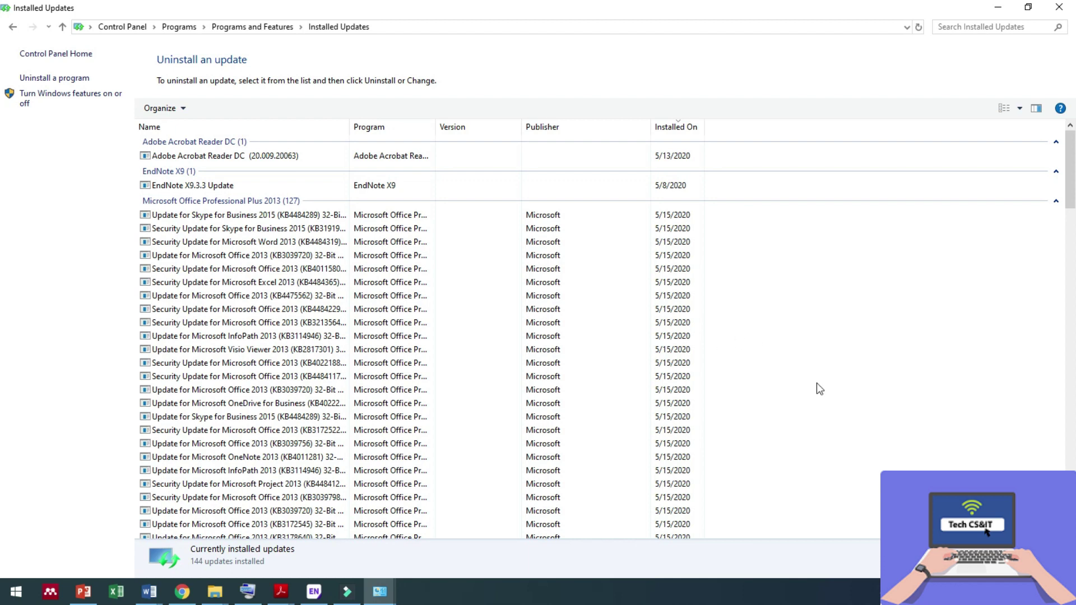
click(62, 27)
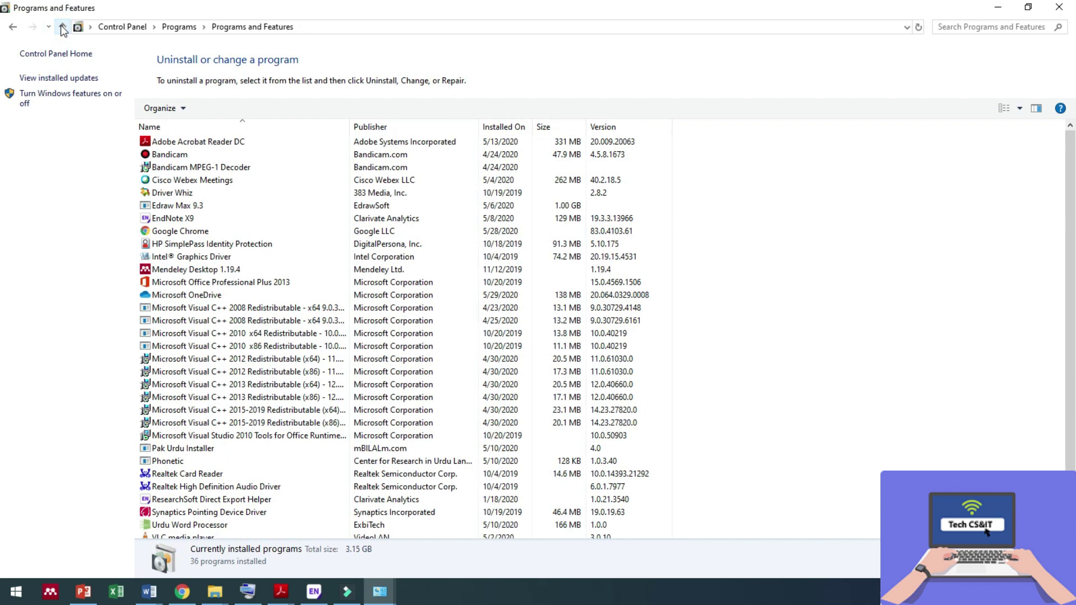
click(61, 26)
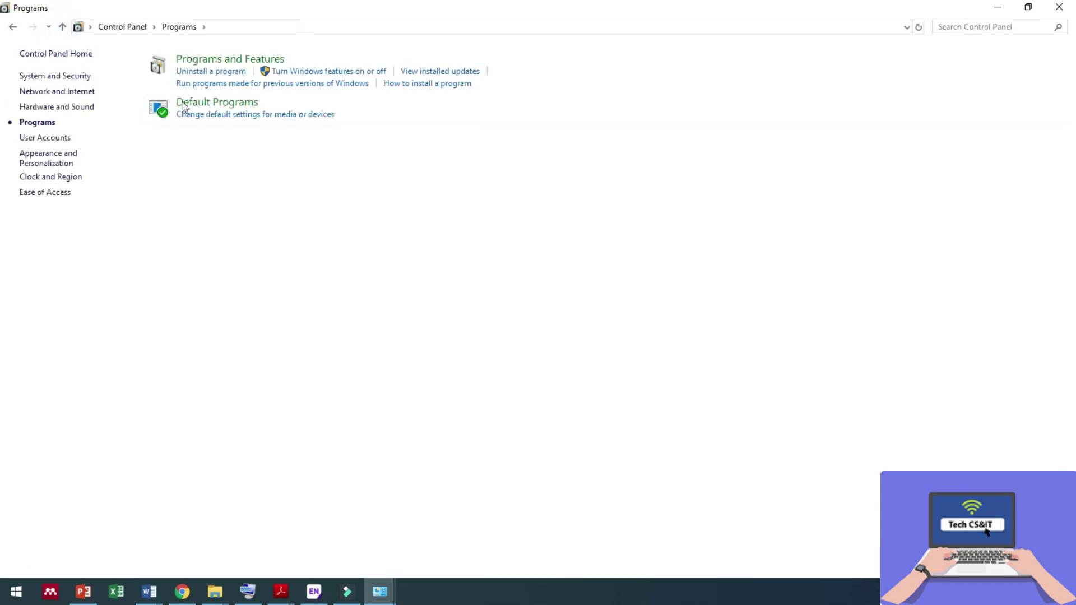
click(12, 28)
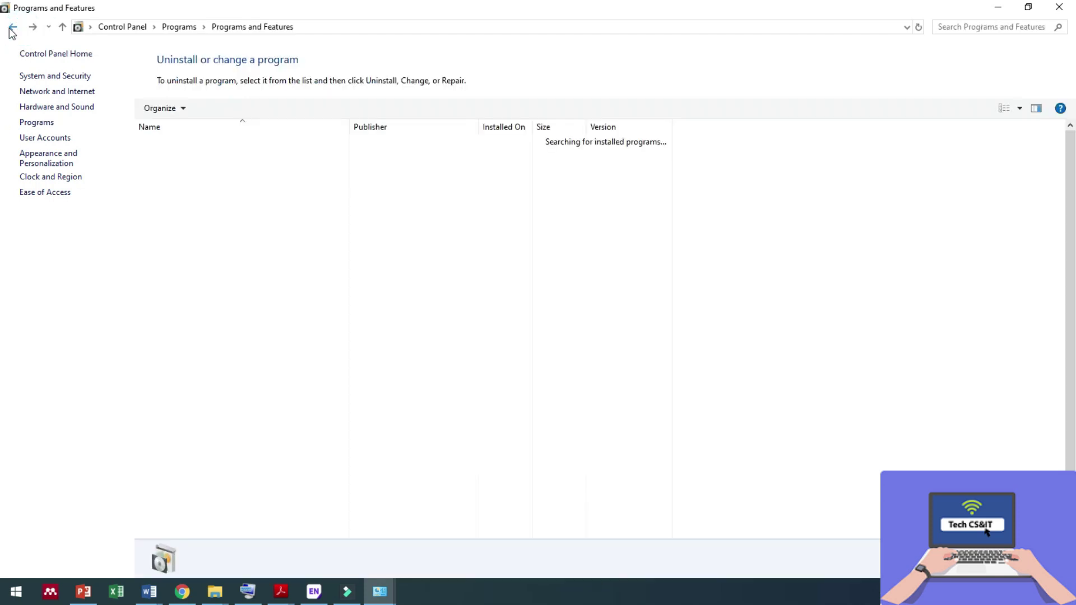
click(12, 28)
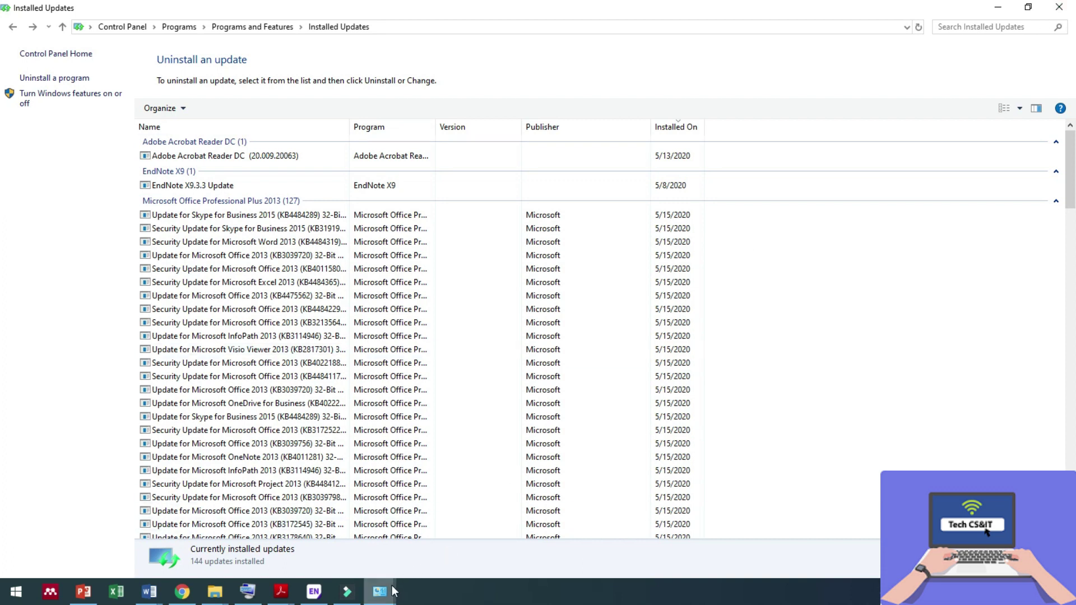
click(1058, 8)
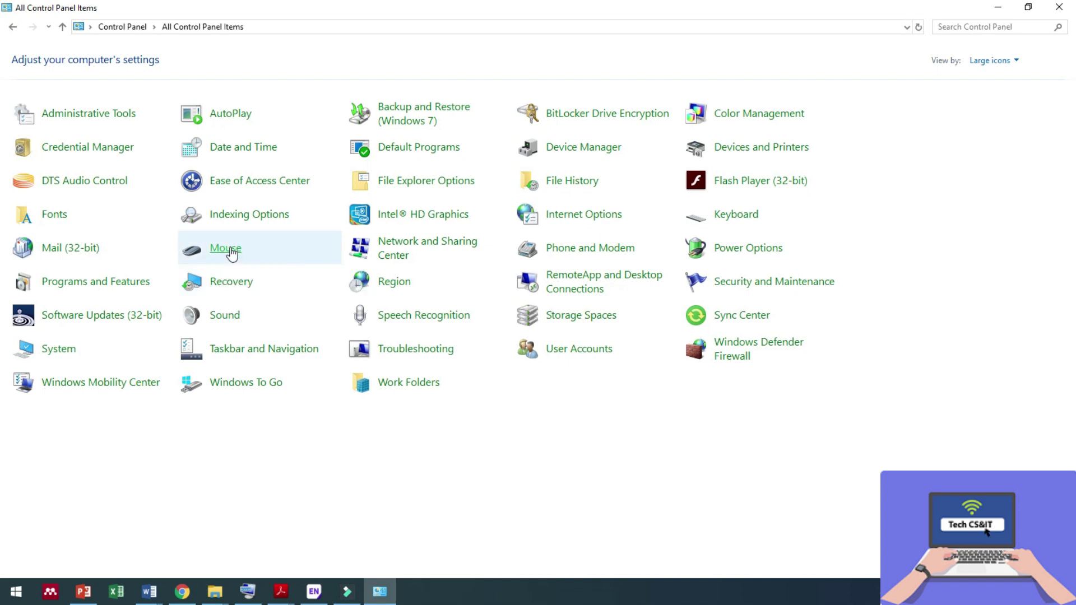
Open Mouse Properties to view the TouchPad settings, and close the dialog
click(232, 251)
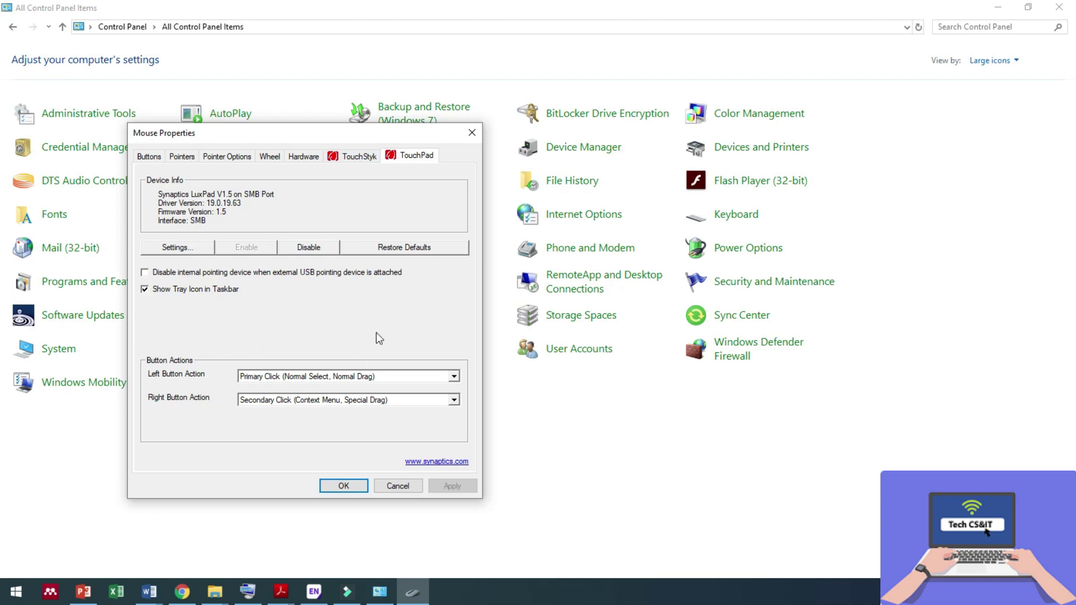
click(473, 133)
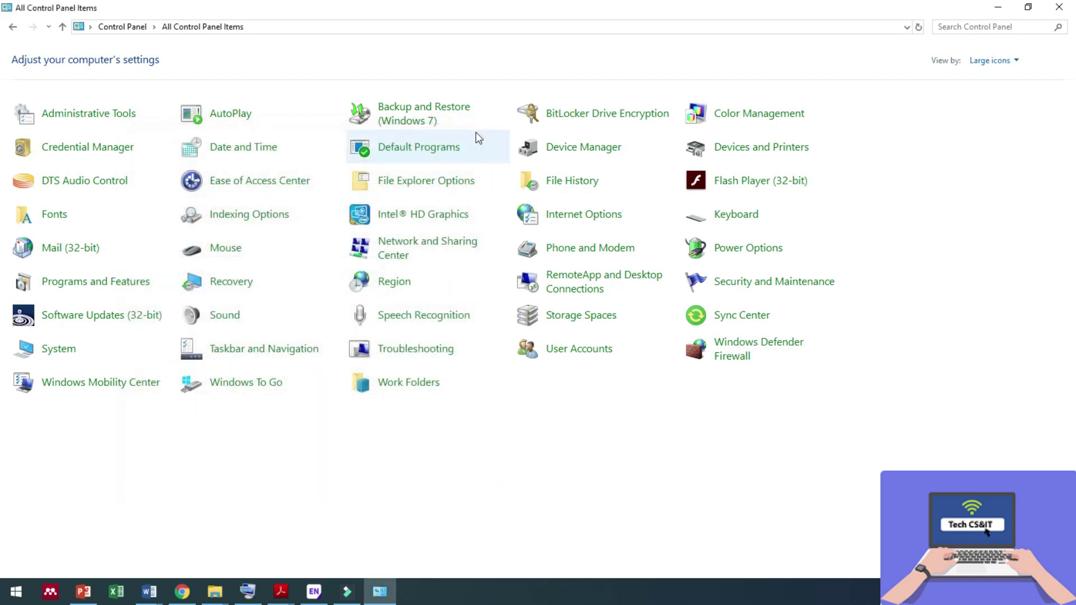
Open the Recovery tools, try to create a recovery drive, minimize the On-Screen Keyboard, and return to all Control Panel items
click(232, 281)
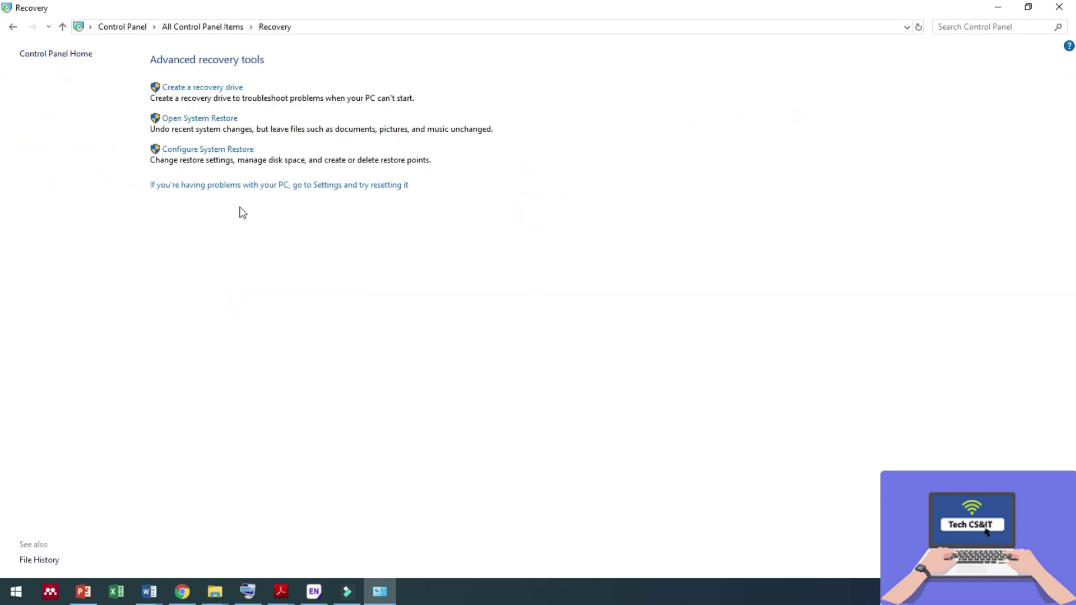
click(224, 87)
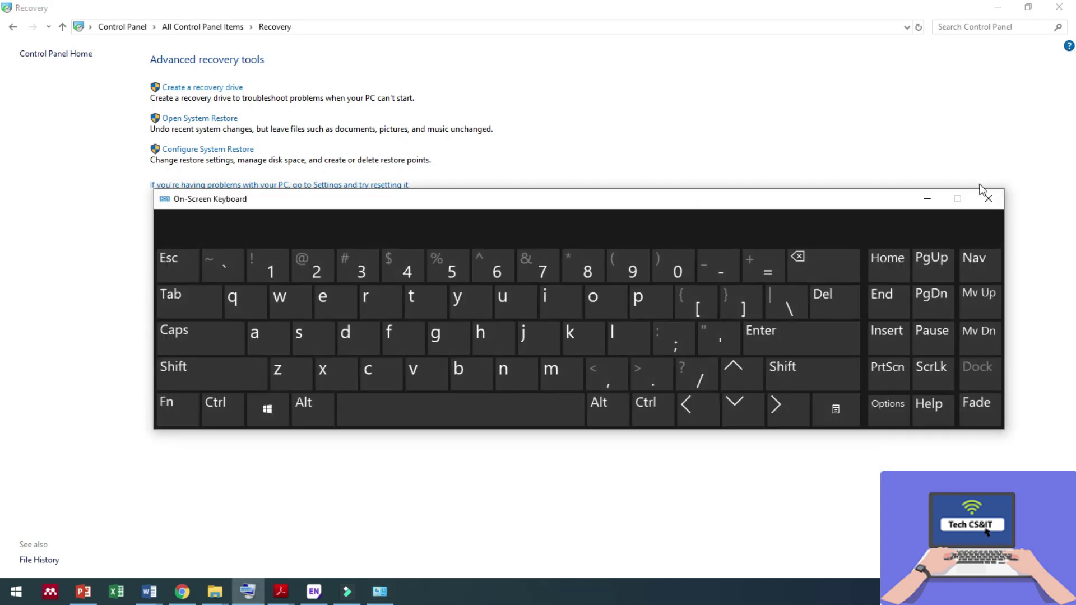
click(927, 198)
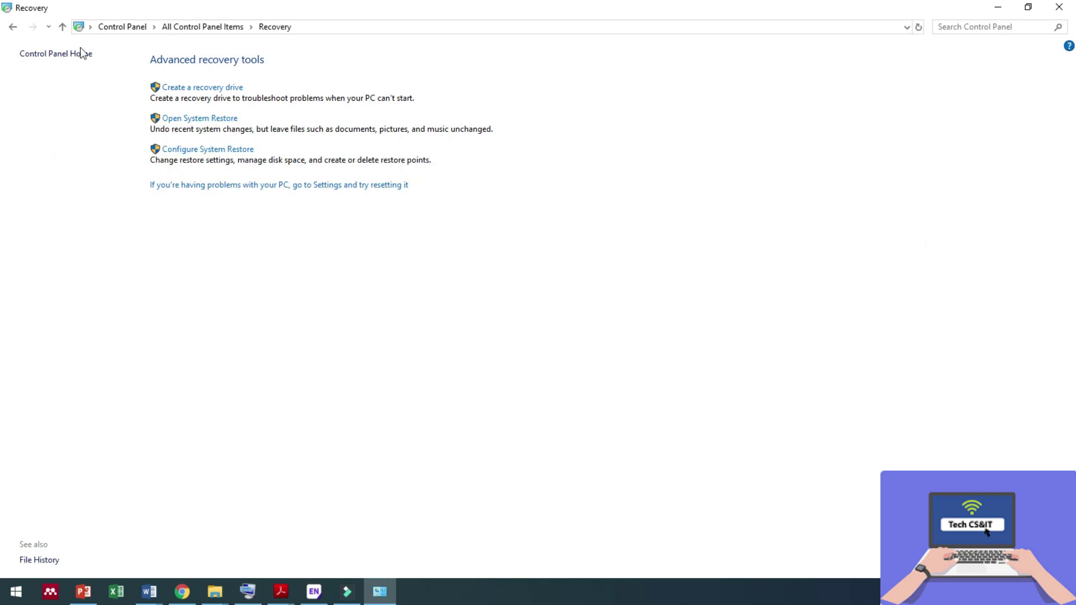
click(62, 28)
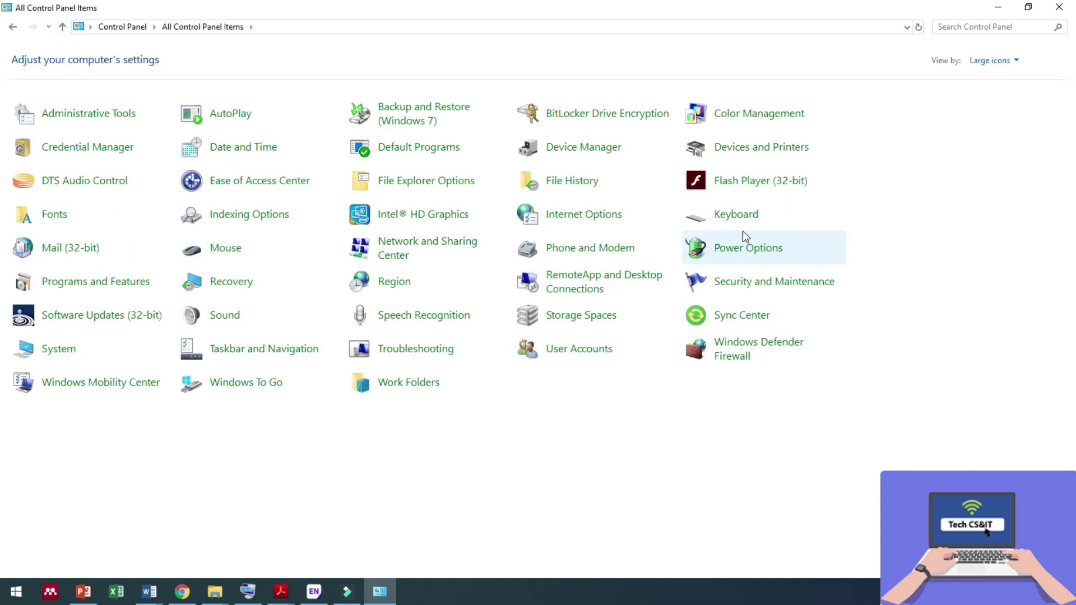
View the speed settings in Keyboard Properties and the User Accounts options, returning to all Control Panel items
click(744, 217)
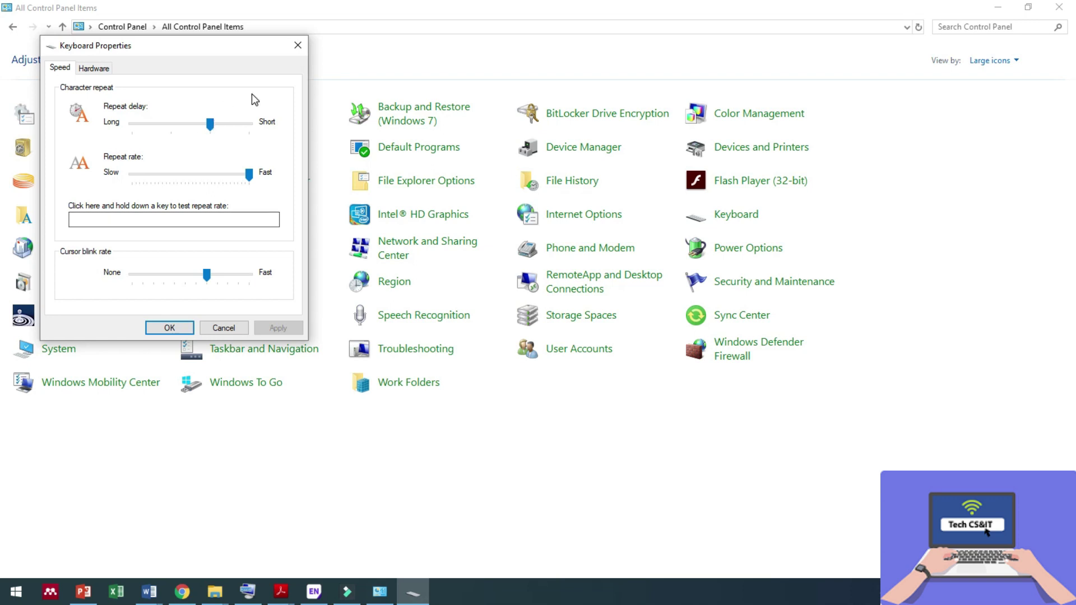
click(297, 44)
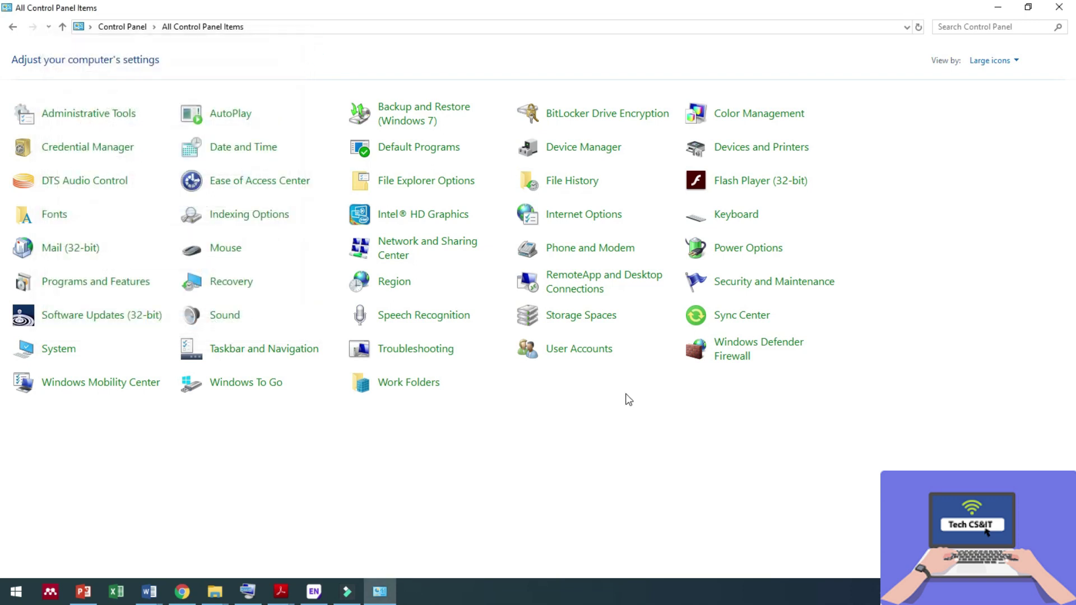
click(593, 352)
click(585, 351)
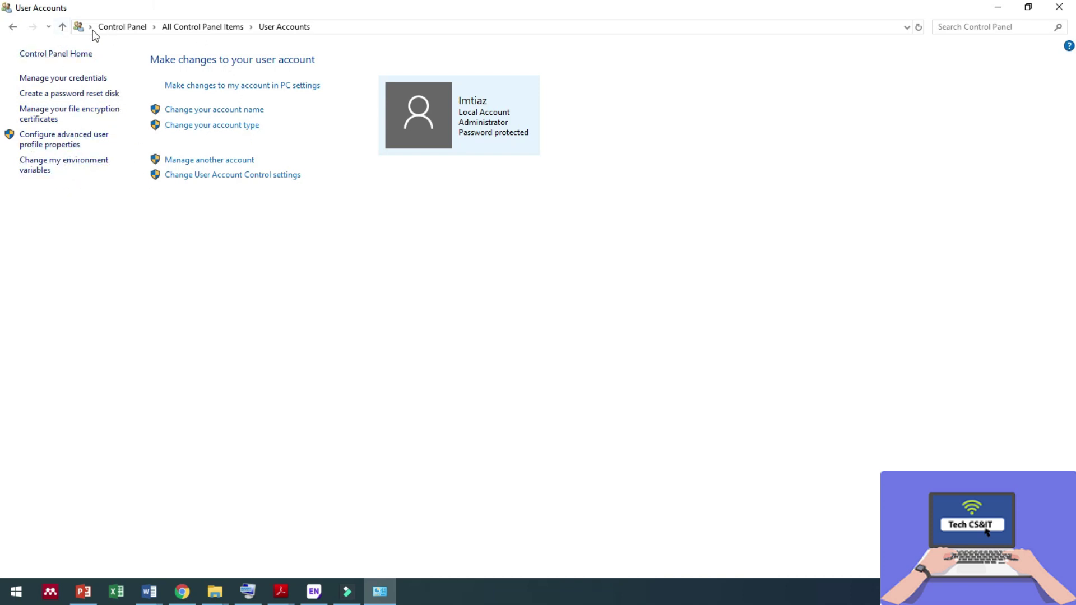
click(62, 27)
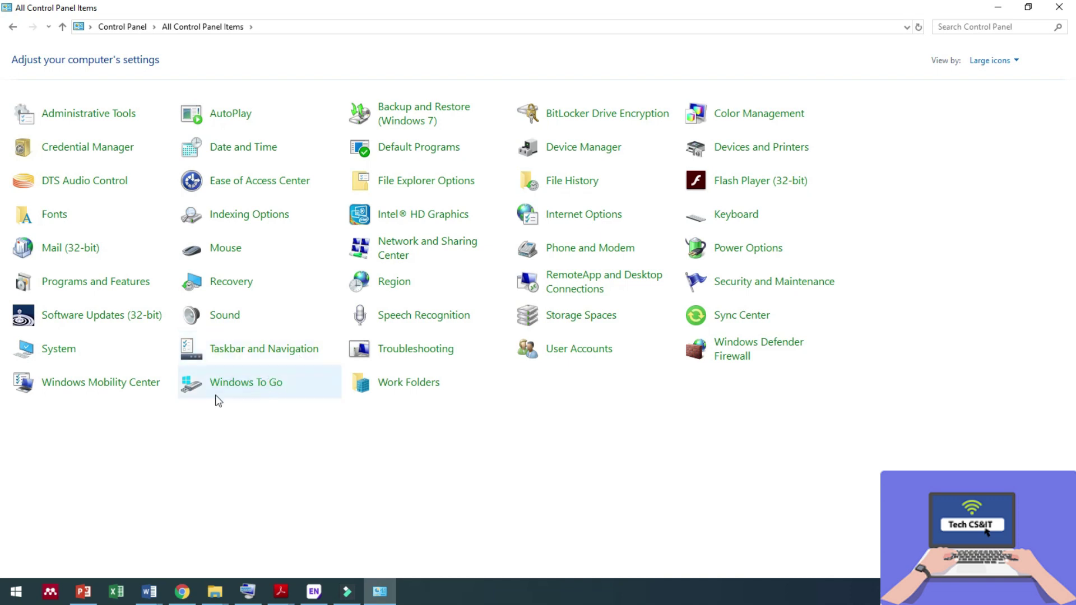
Open Software Updates (32-bit) to view new updates and messages in Software Manager
click(90, 320)
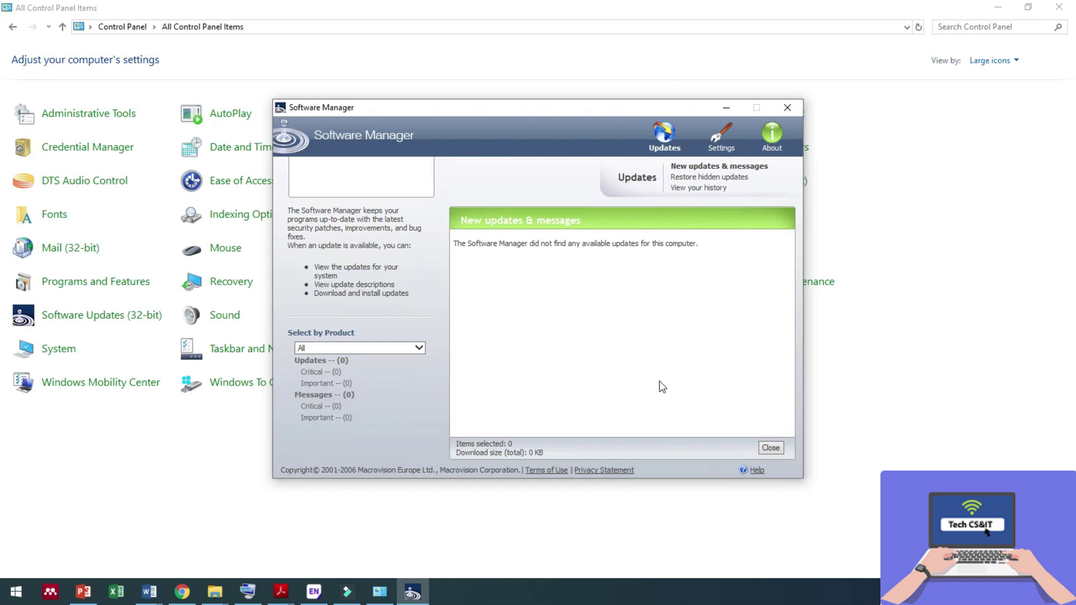
Close Software Manager, and view the Date and Time settings before closing their dialog
click(787, 107)
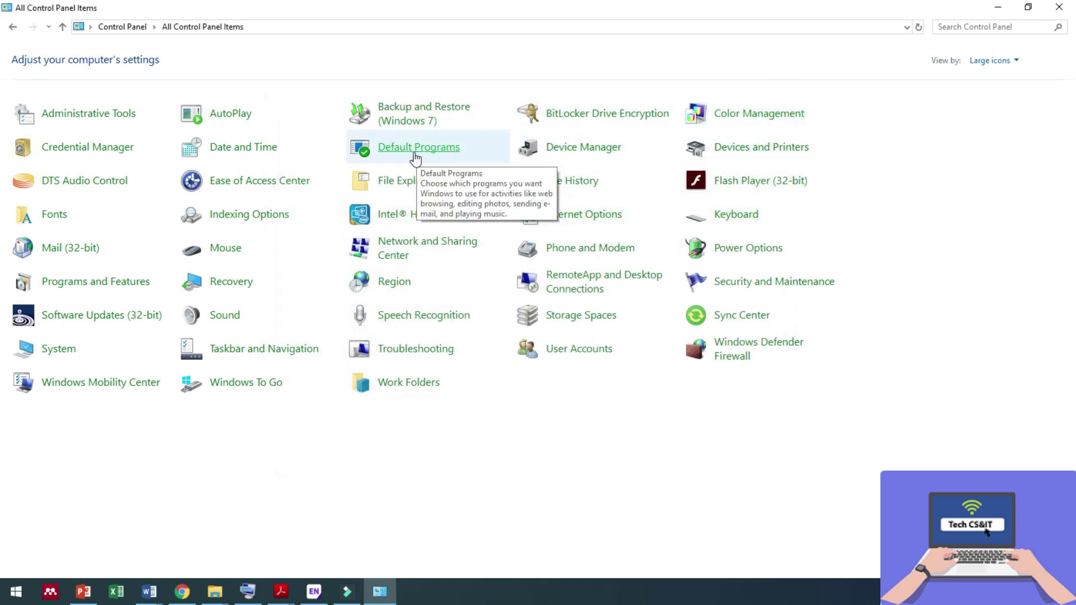
click(239, 159)
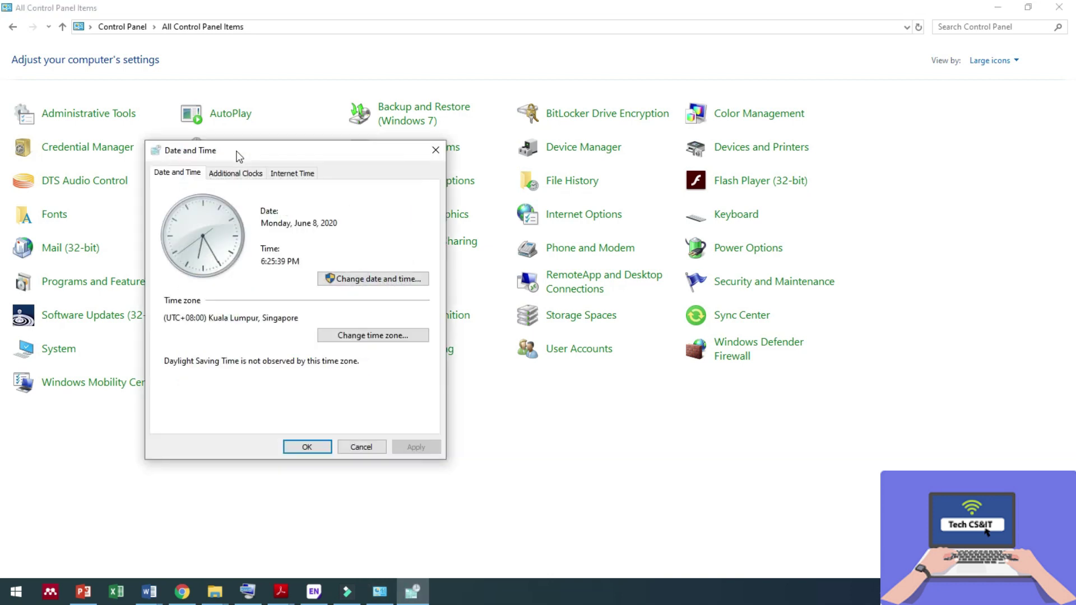
click(436, 150)
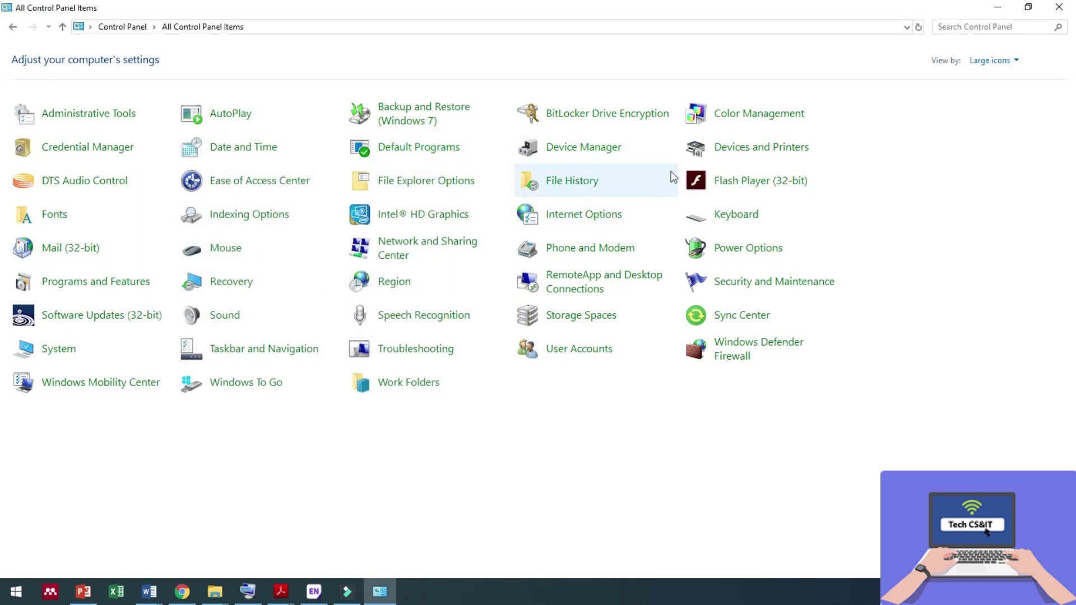
Open Devices and Printers to view the installed devices and printers, and close the window
click(756, 148)
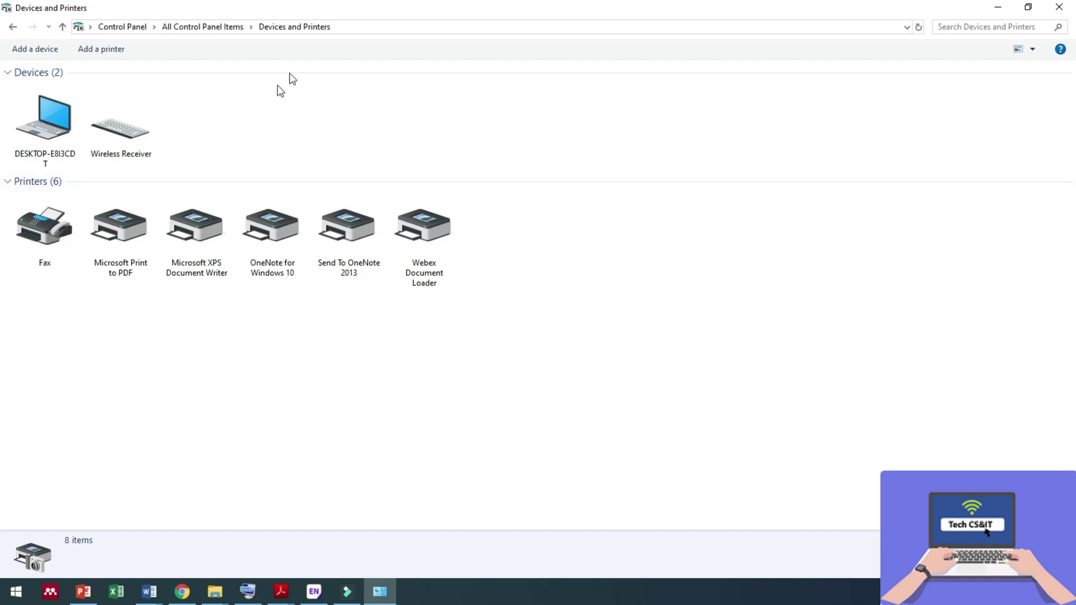
click(1059, 7)
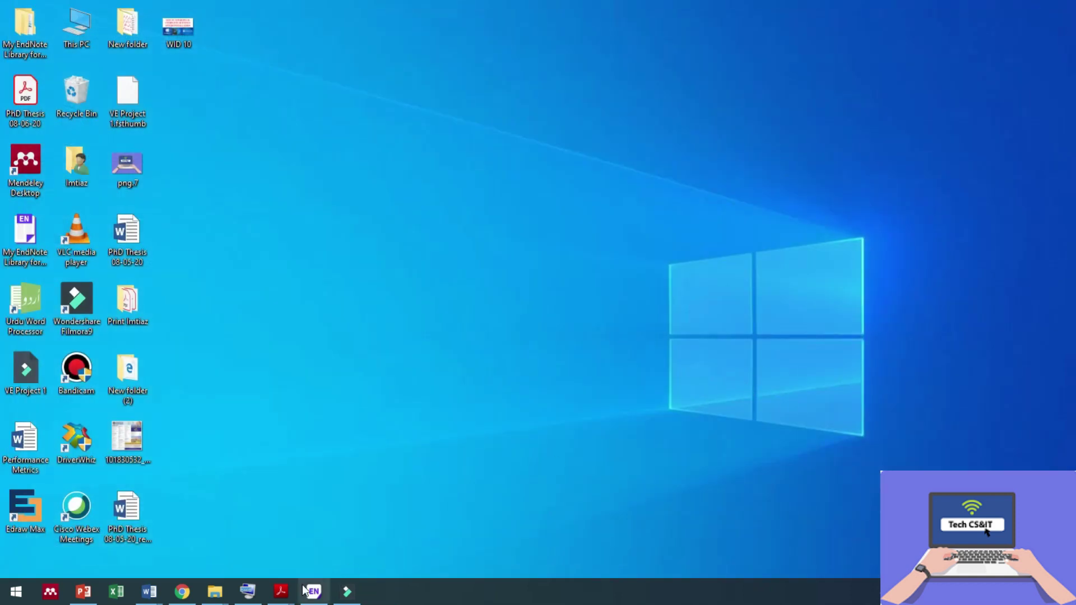
Reopen Control Panel through Windows search, view the Storage Spaces page, and close the window
right_click(15, 591)
click(70, 509)
text(c)
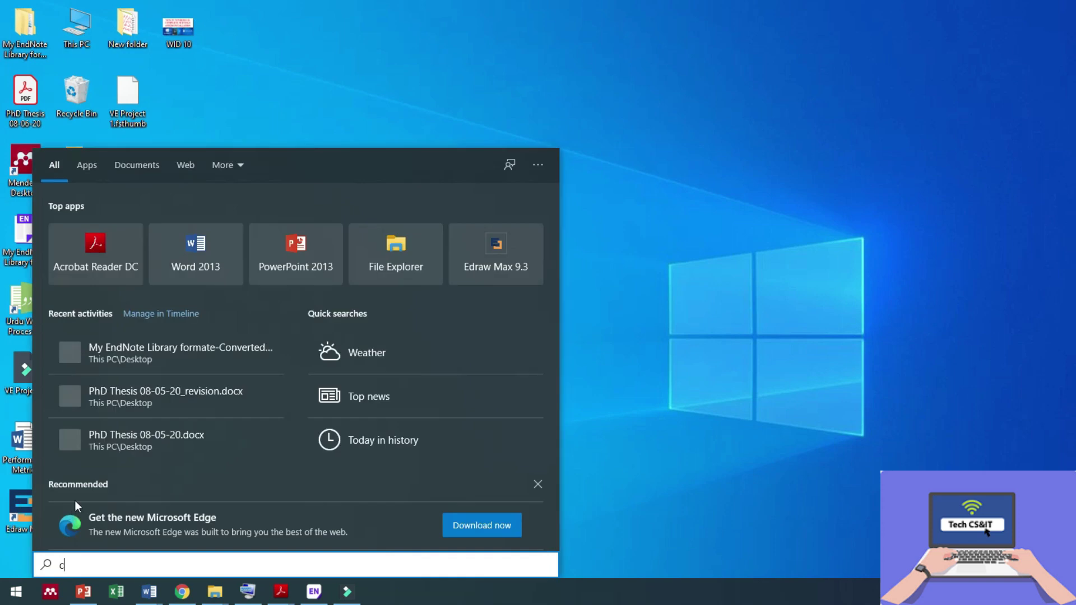
click(129, 231)
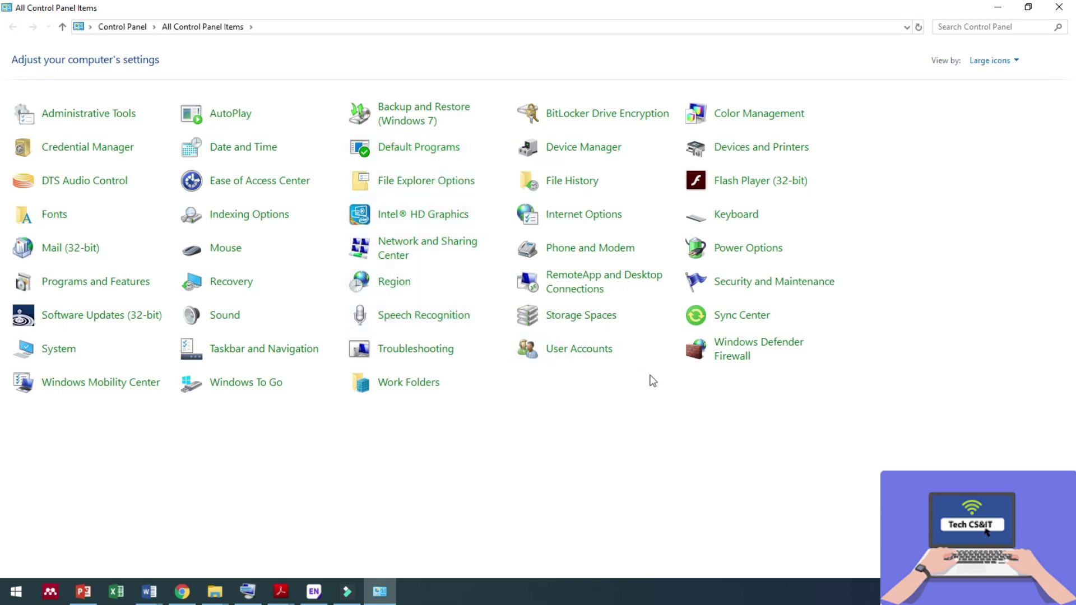
click(588, 318)
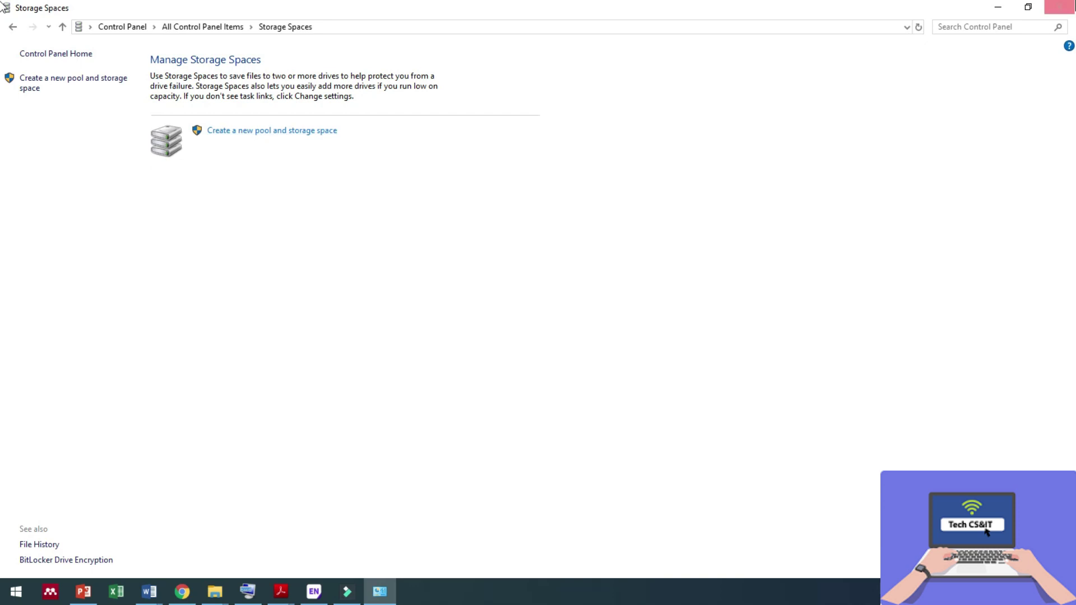
click(1059, 6)
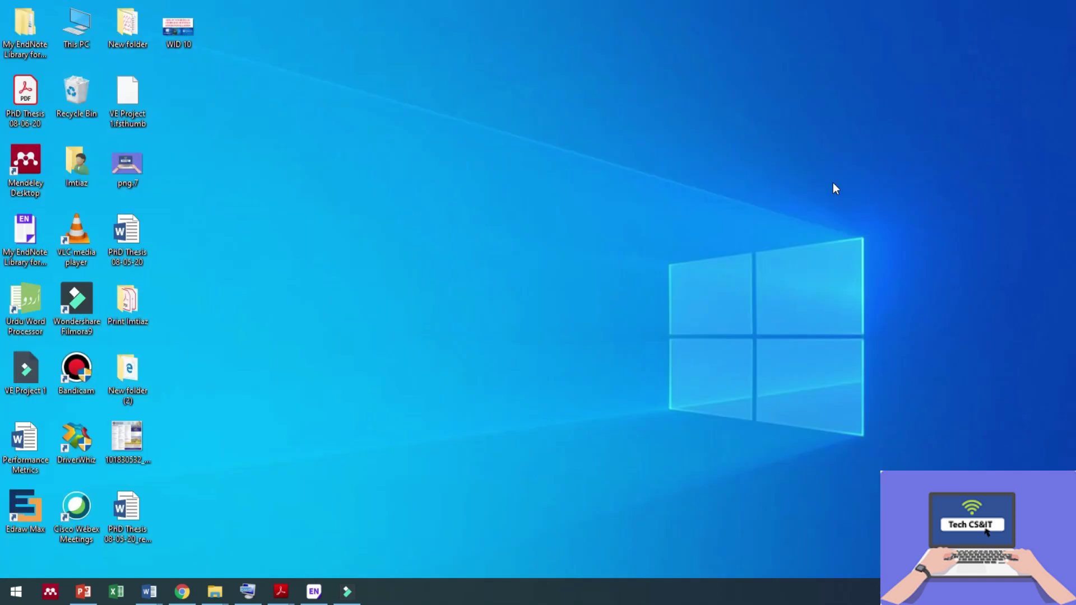
Reopen Control Panel through Windows search and view the File History page and its advanced settings, returning to all Control Panel items
right_click(22, 591)
click(64, 497)
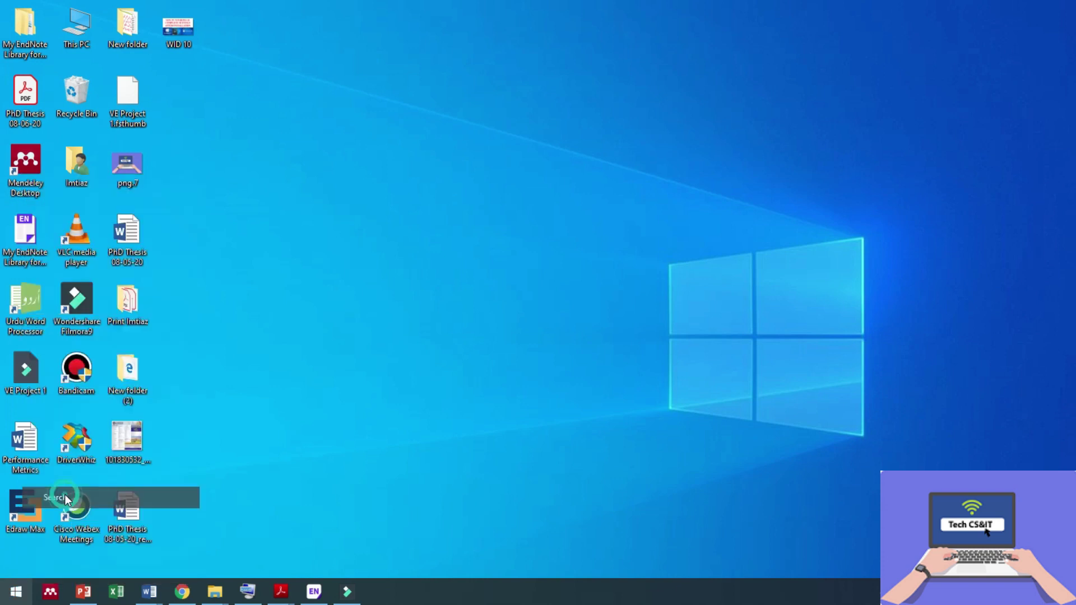
text(c)
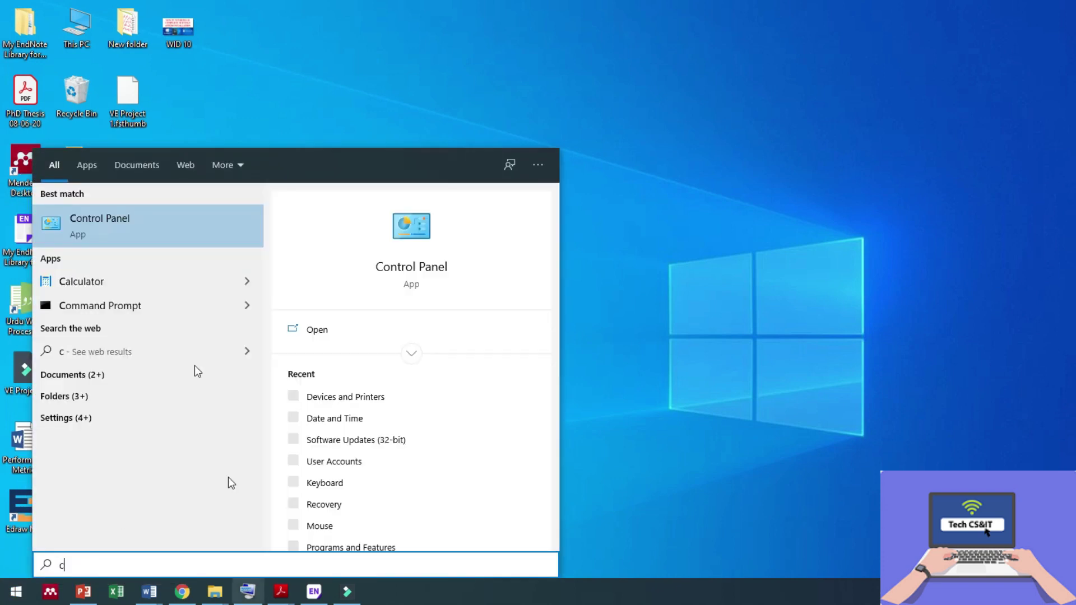
click(133, 229)
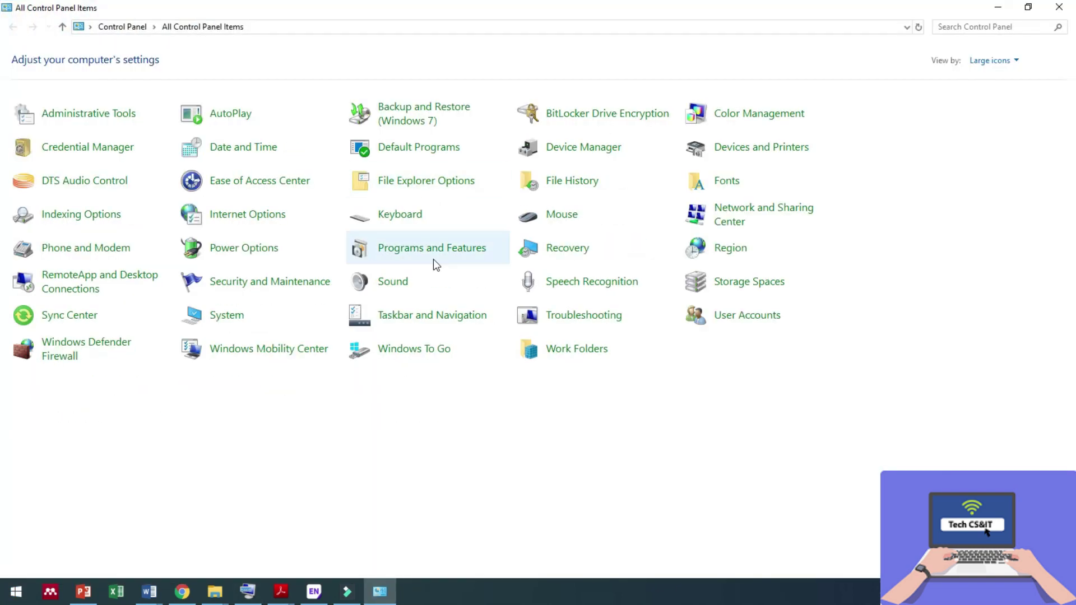
click(570, 185)
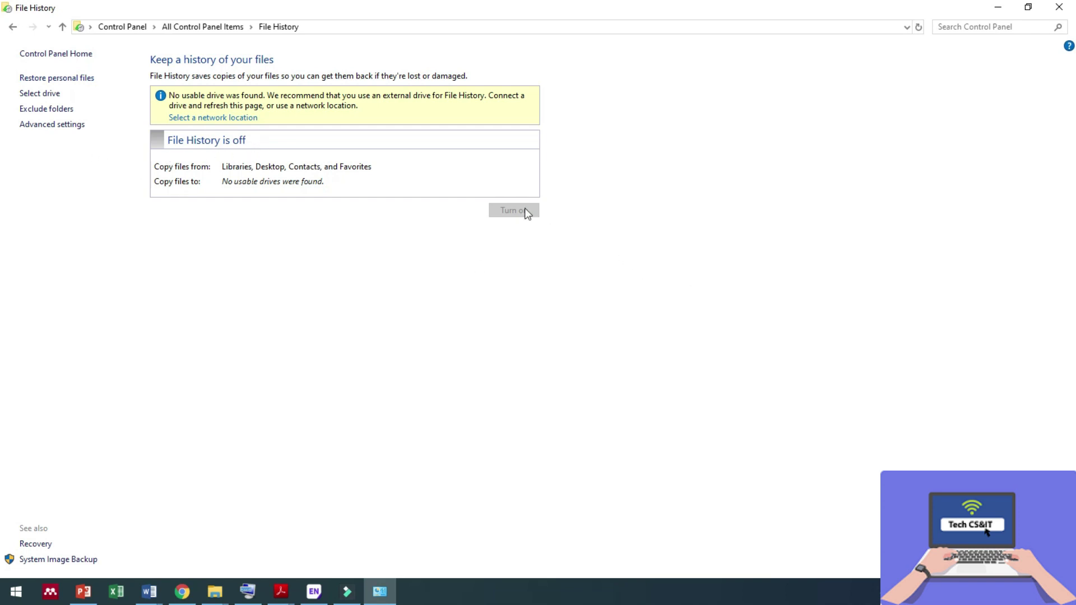
click(57, 122)
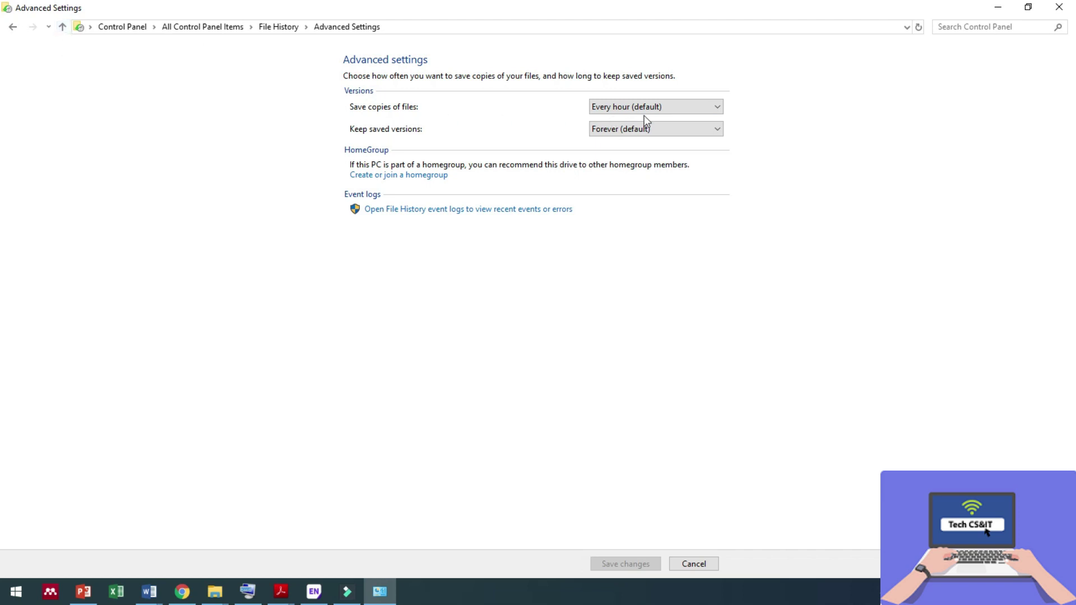
click(13, 26)
click(15, 30)
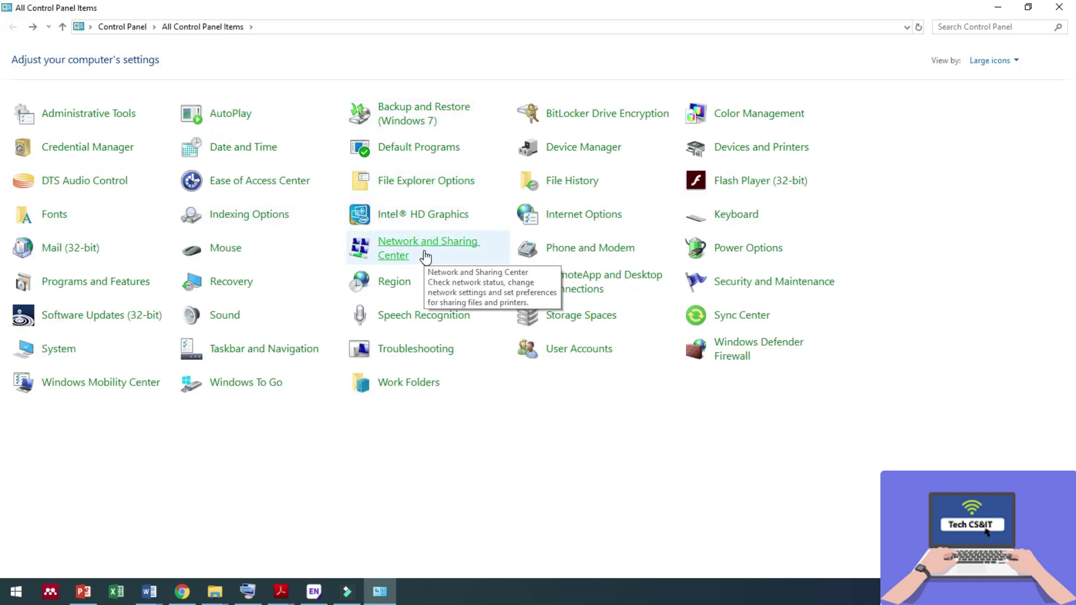
Open Network and Sharing Center, view the network adapter connections, and go up to the Control Panel category overview
click(424, 248)
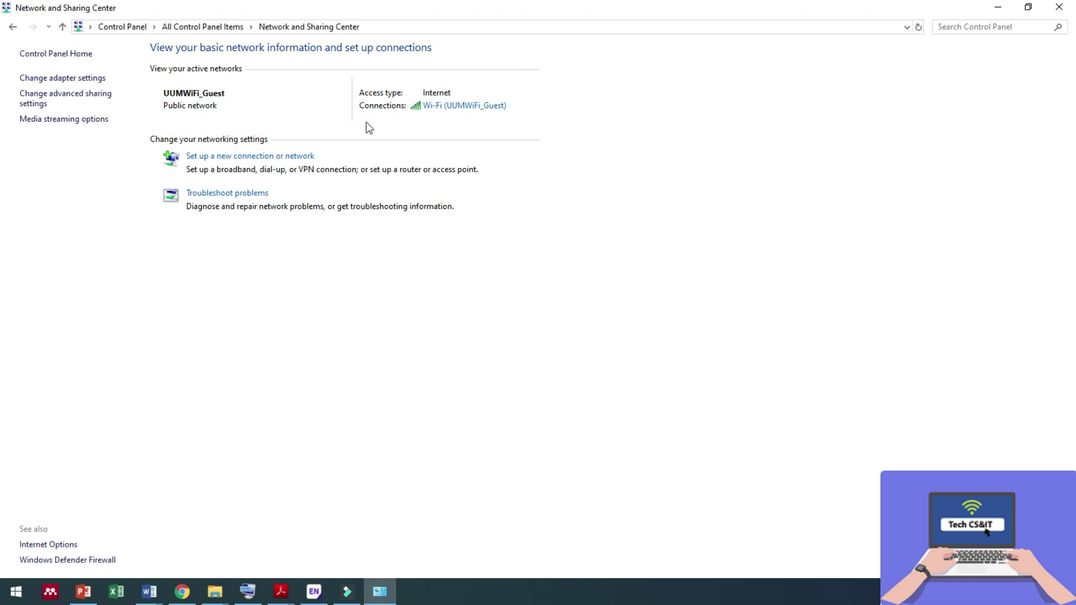
click(37, 79)
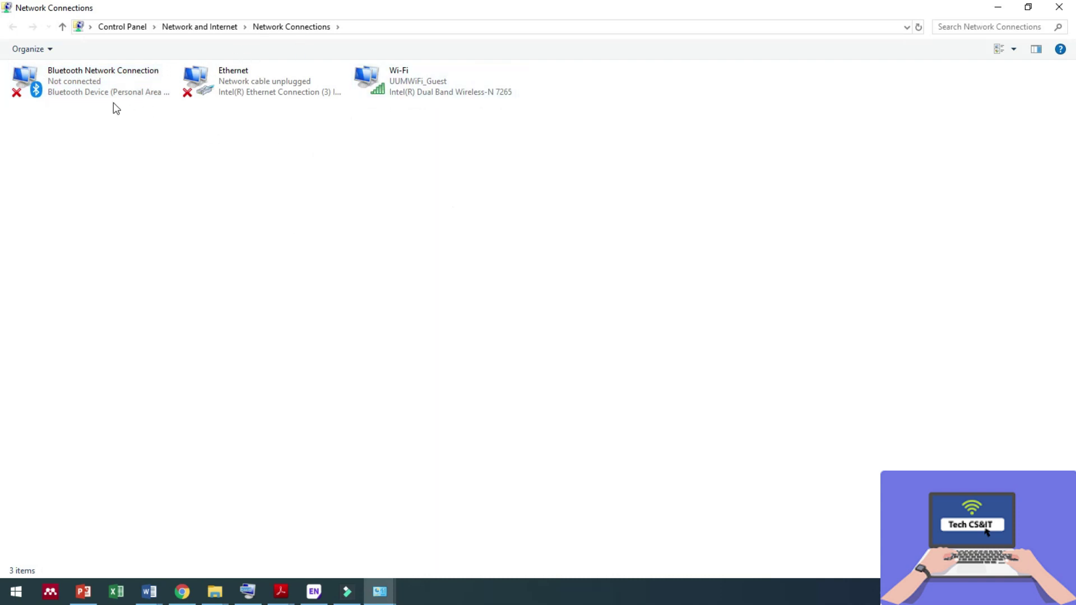
click(63, 27)
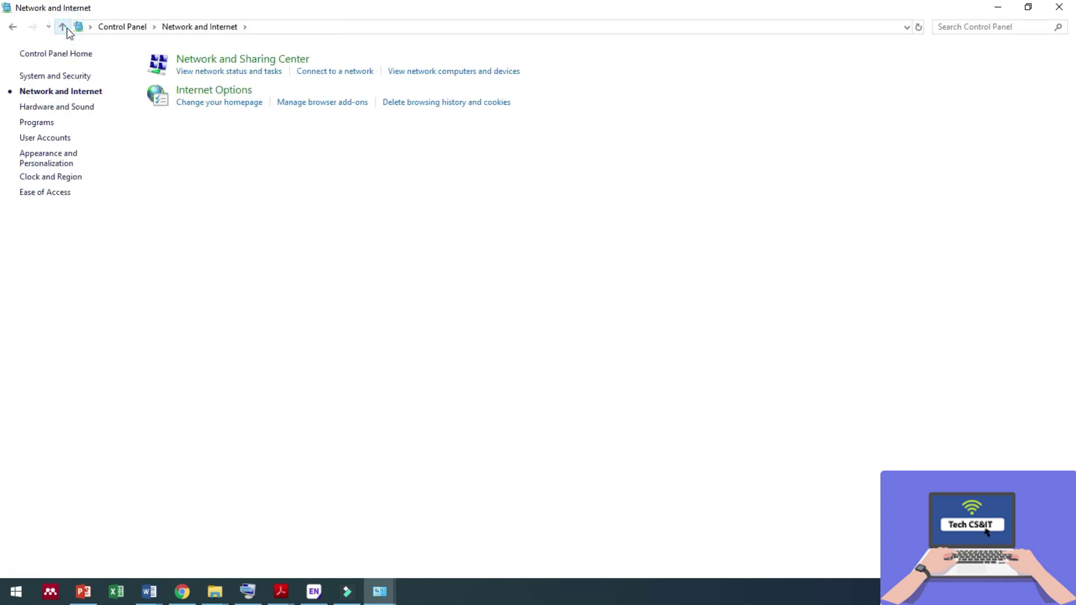
click(65, 28)
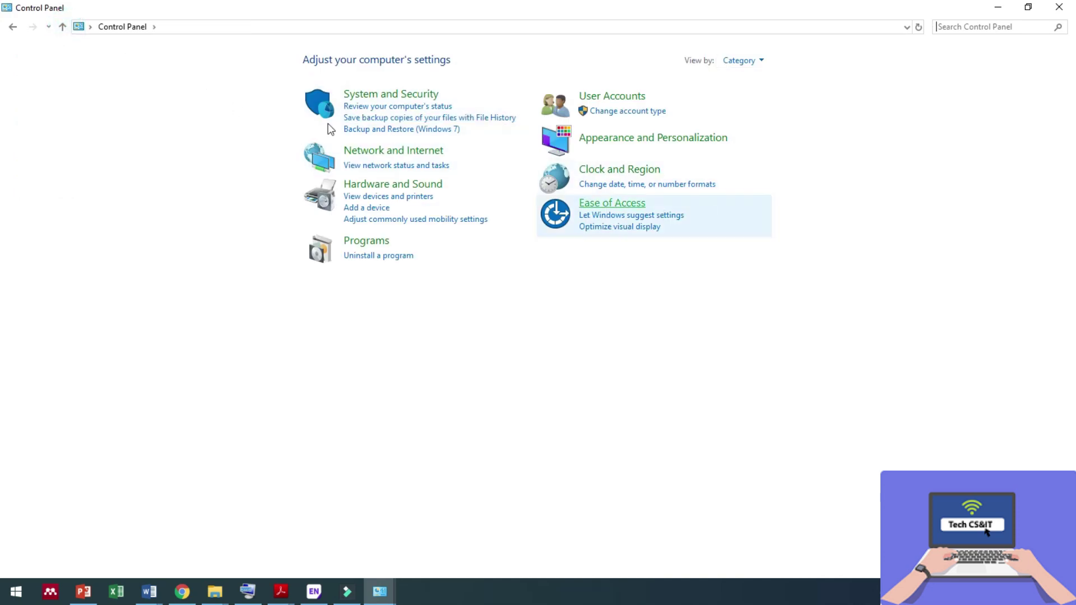
Go back to Network Connections, browse up its parent levels again, and close the remaining Network and Sharing Center window
click(12, 28)
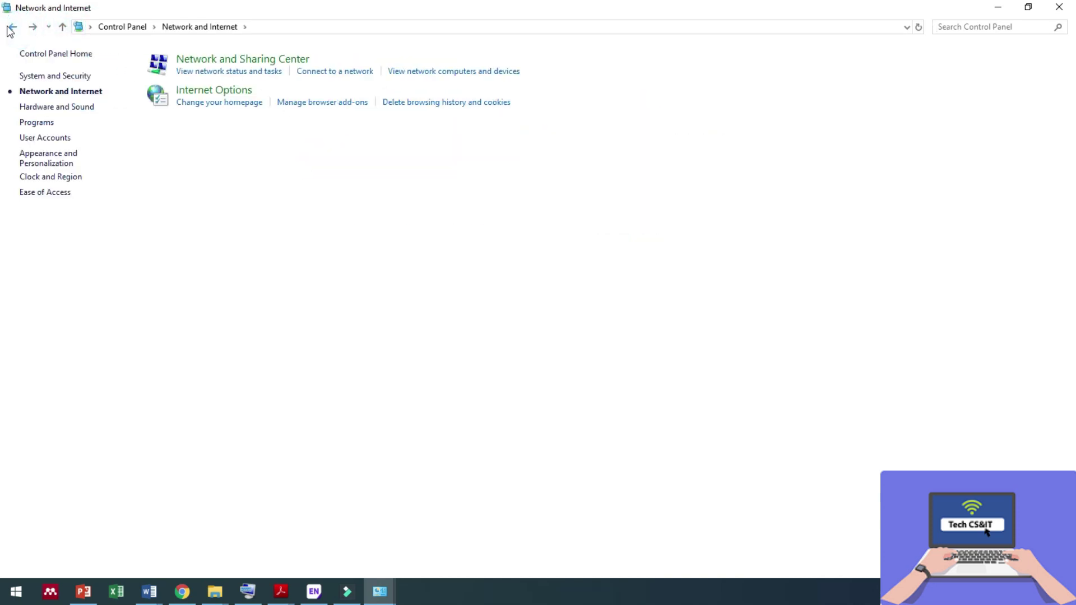
click(11, 28)
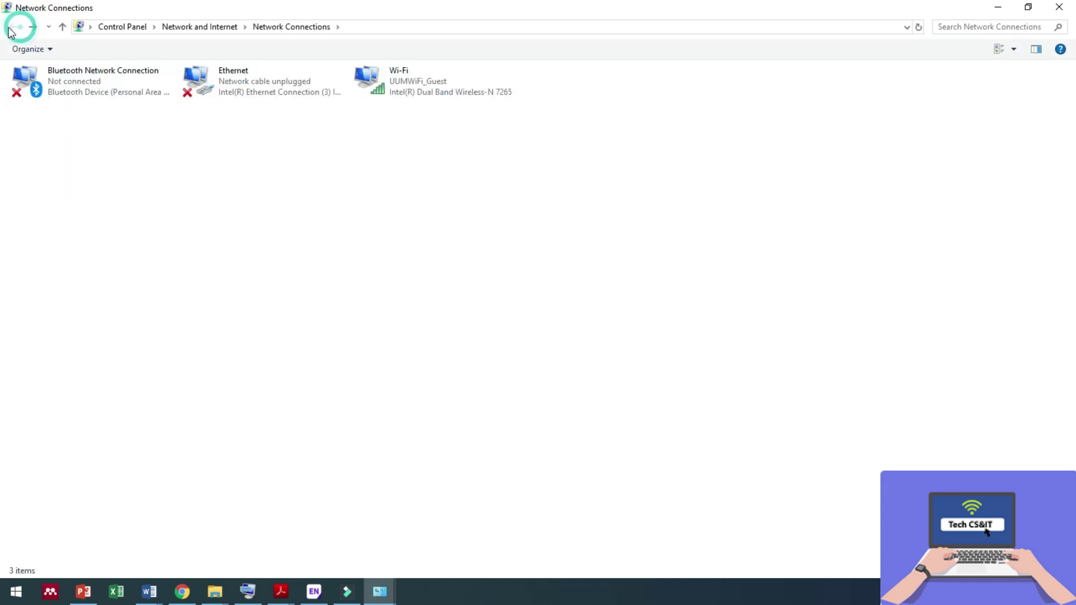
click(63, 27)
click(62, 27)
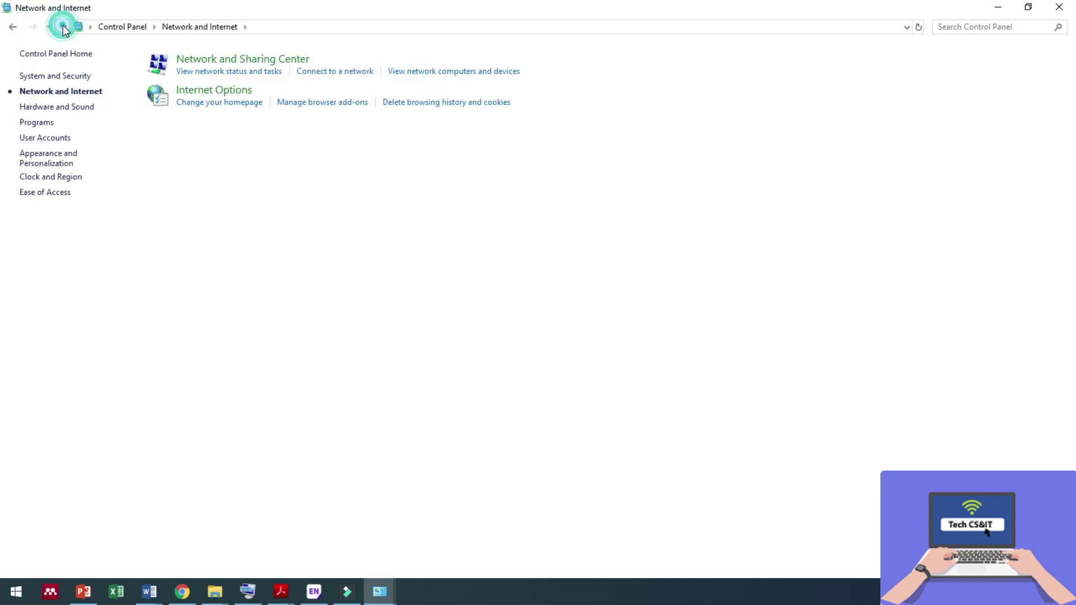
click(63, 26)
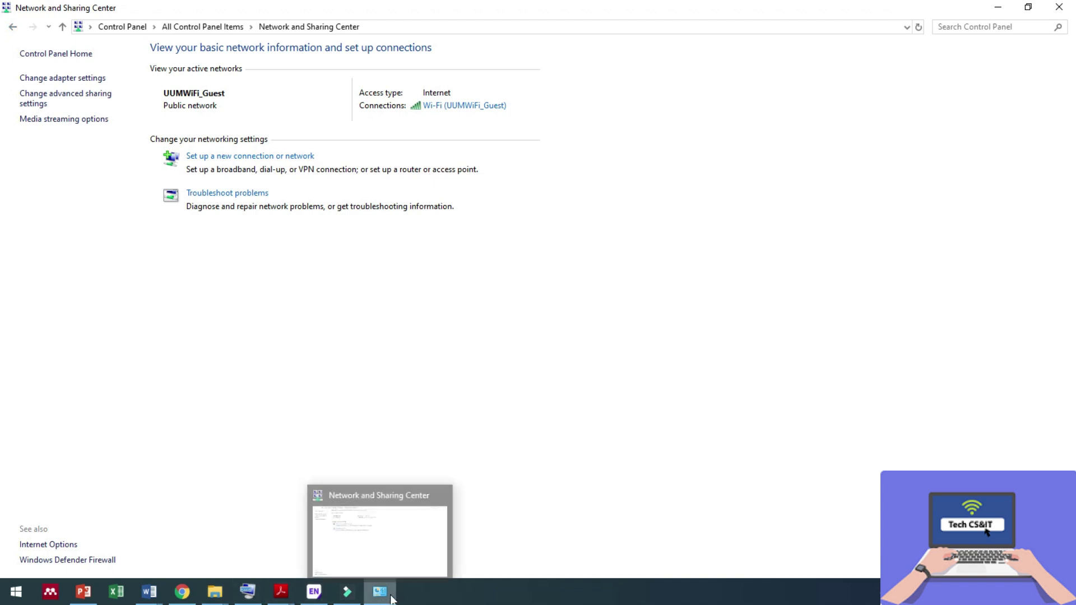
click(1059, 6)
Reopen Control Panel through Windows search and view the Security section of Security and Maintenance, returning to all Control Panel items
right_click(11, 600)
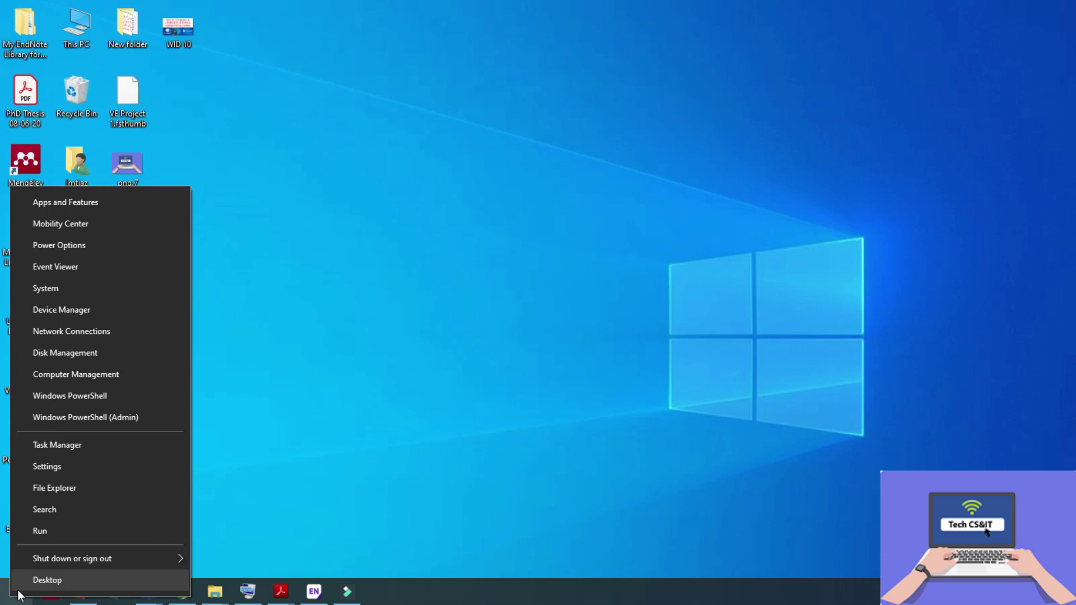
click(63, 514)
text(c)
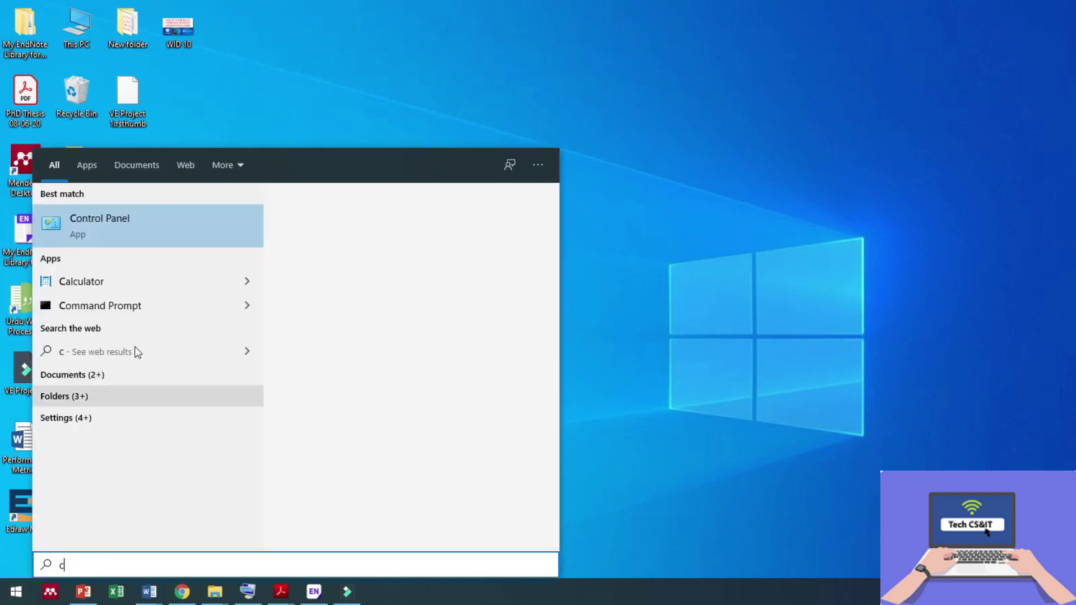
click(163, 230)
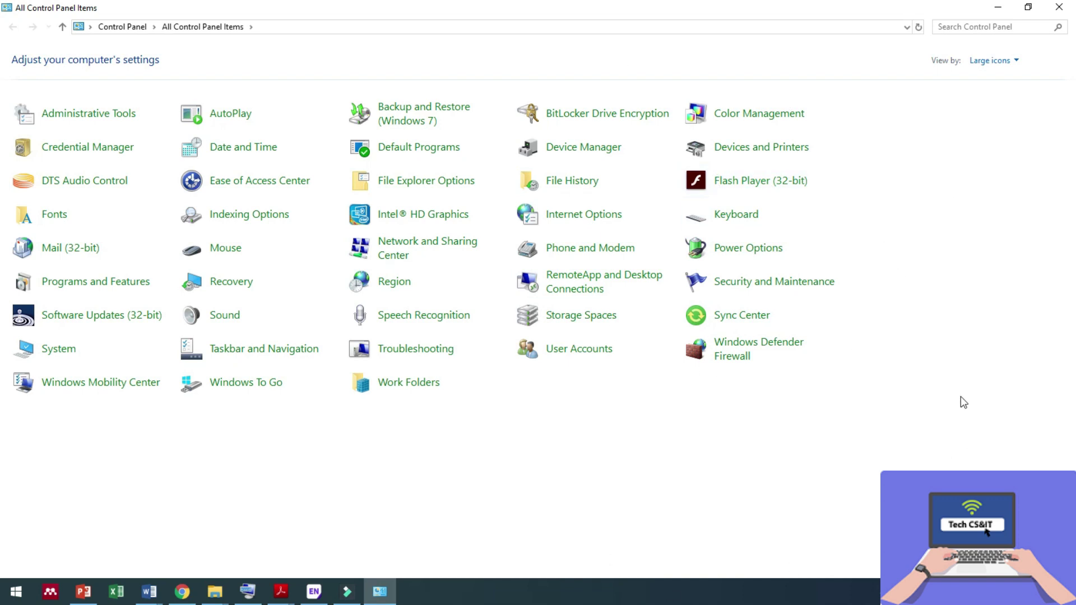
click(786, 286)
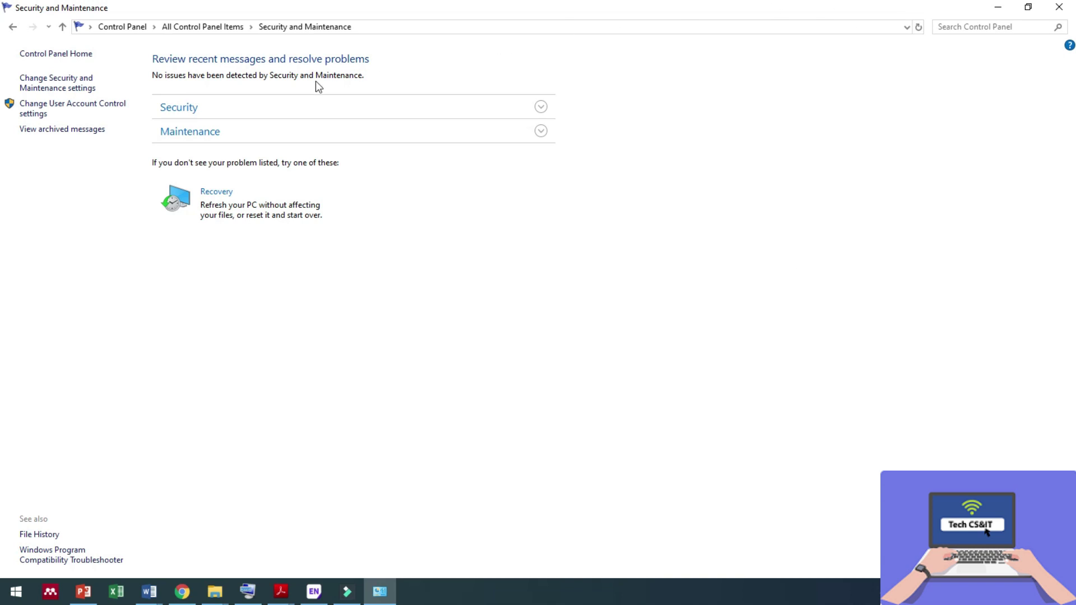
click(540, 107)
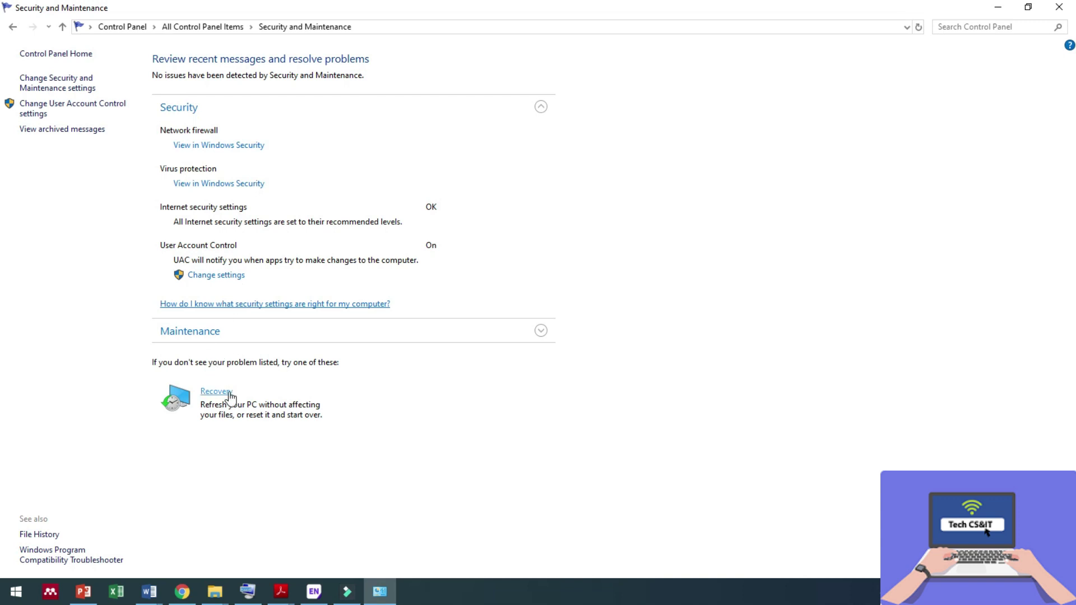
click(64, 26)
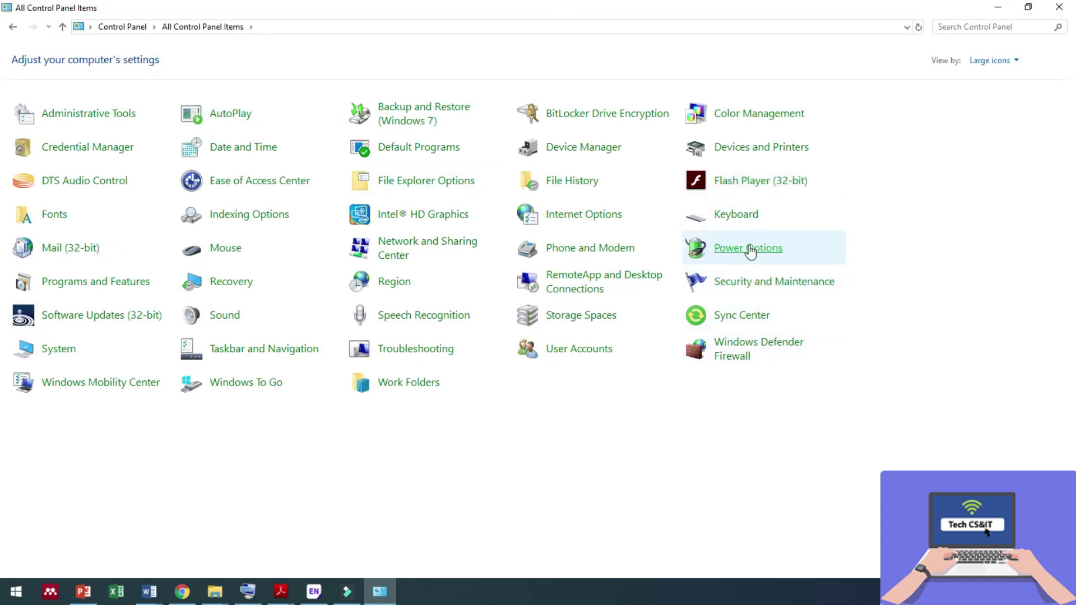
Open Power Options to view the Create a power plan choices, and return to all Control Panel items
click(750, 250)
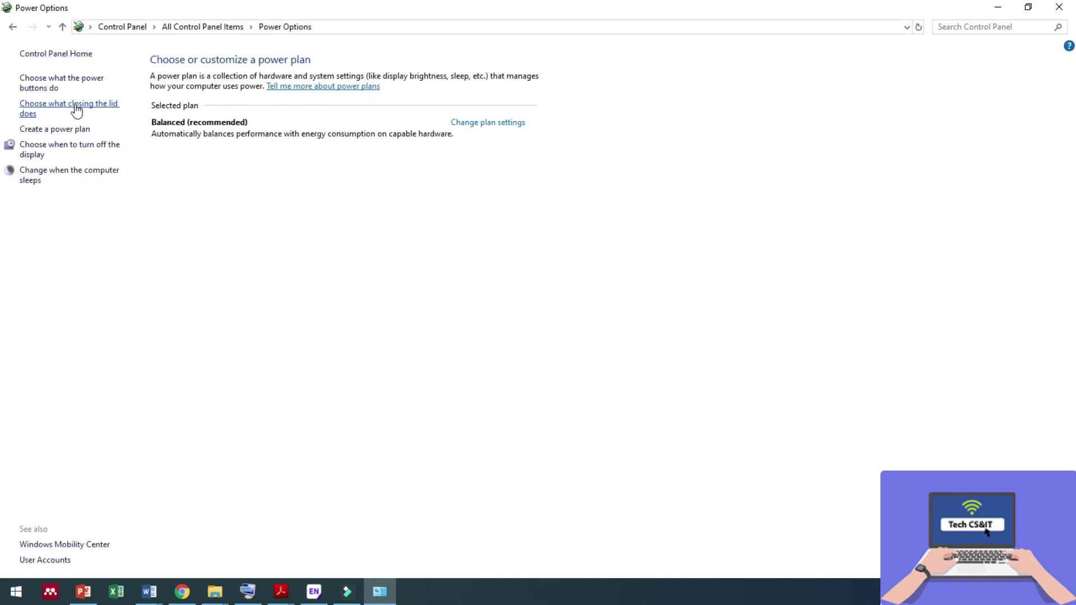
click(69, 129)
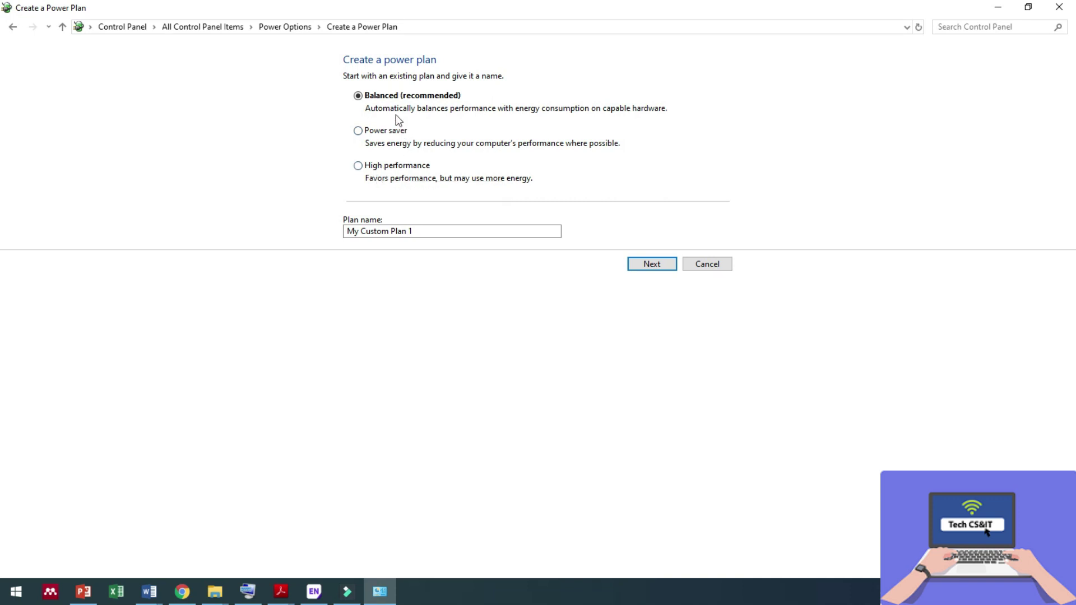
click(62, 26)
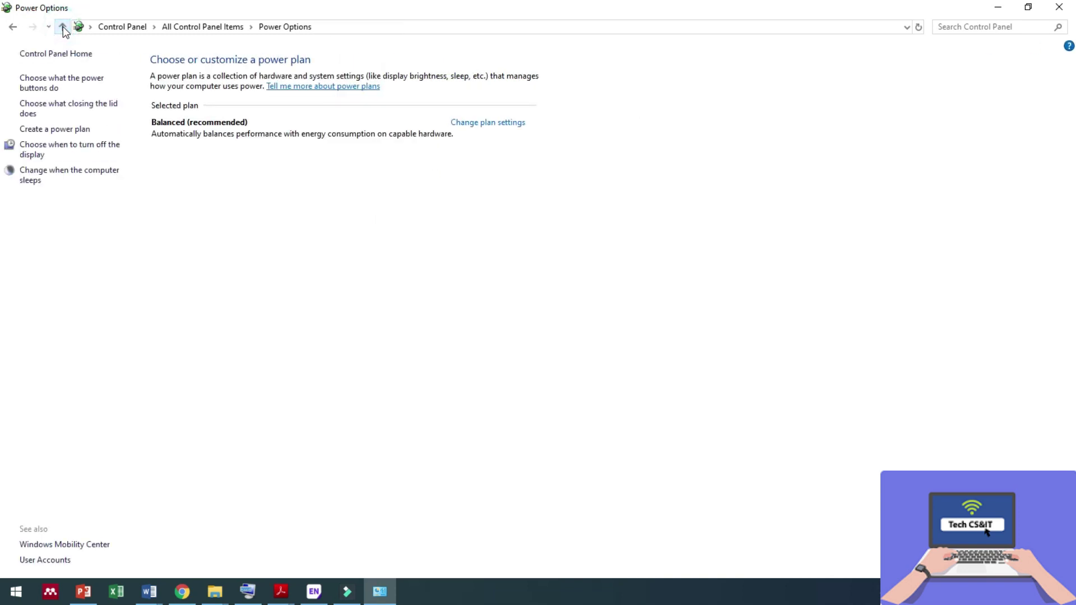
click(63, 27)
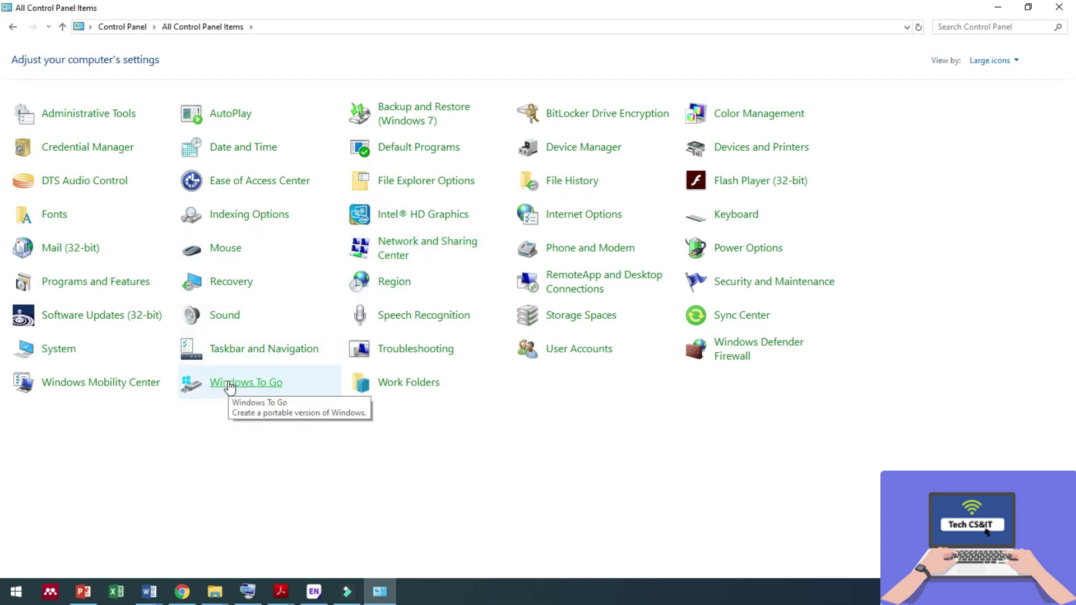
Open the Sound settings to view the playback devices, and close the dialog
click(225, 315)
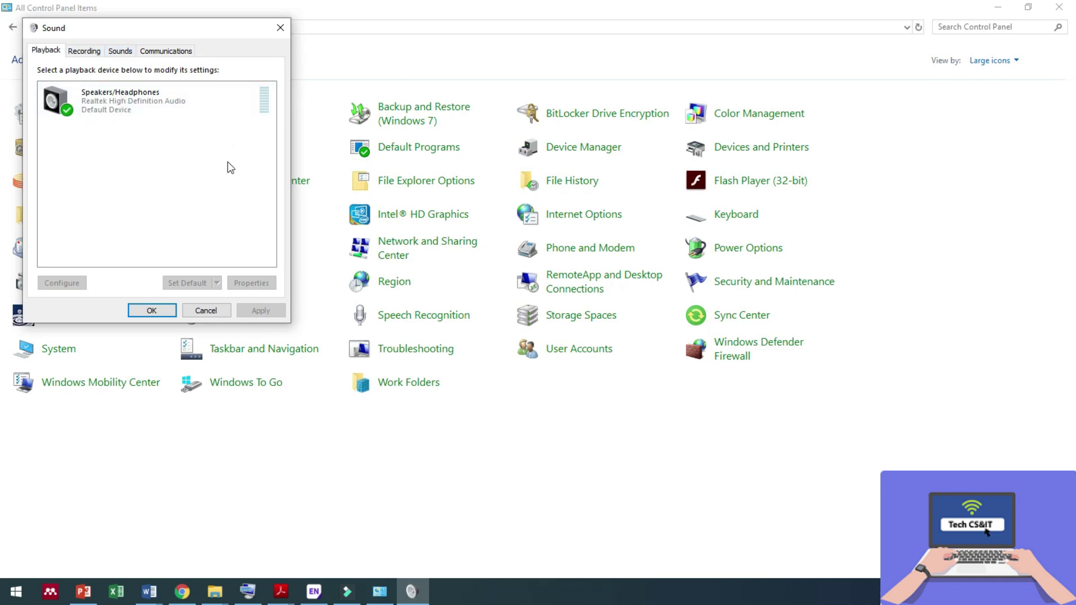
click(152, 311)
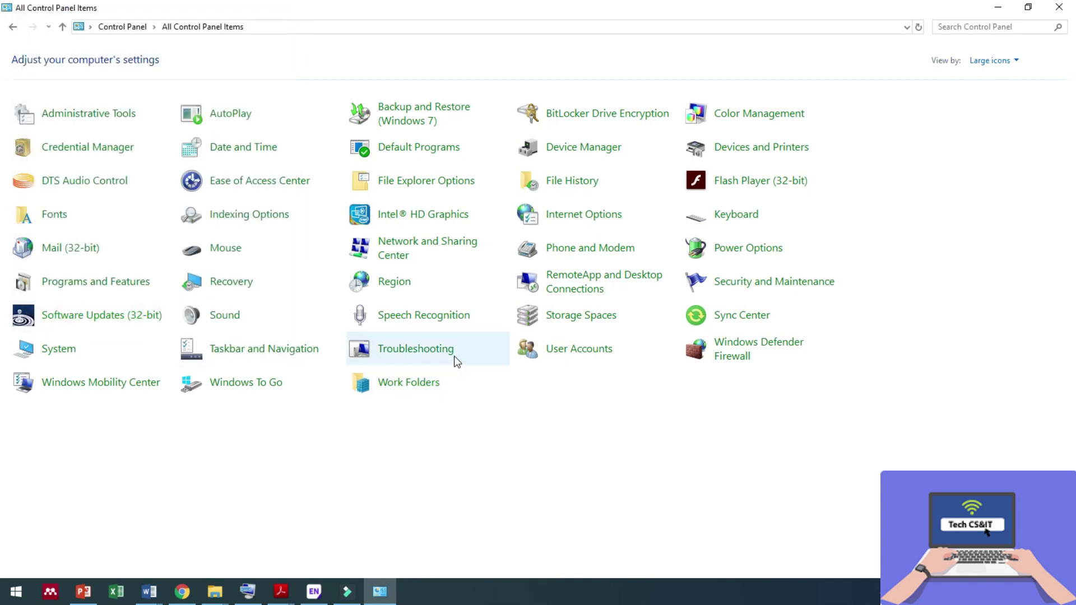